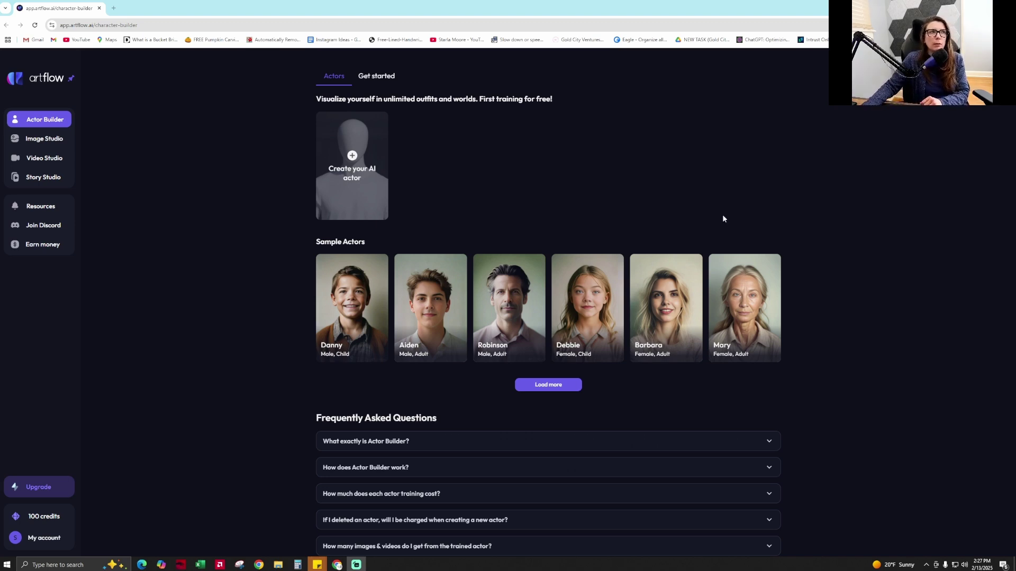
Start defining a new AI actor and place the cursor in the actor's name field
left_click(363, 166)
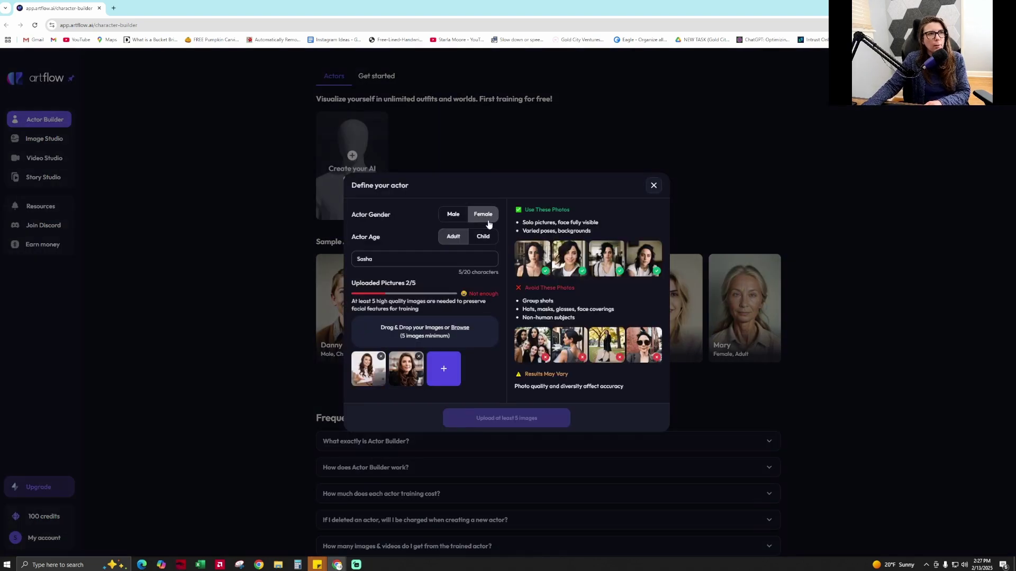
left_click(423, 260)
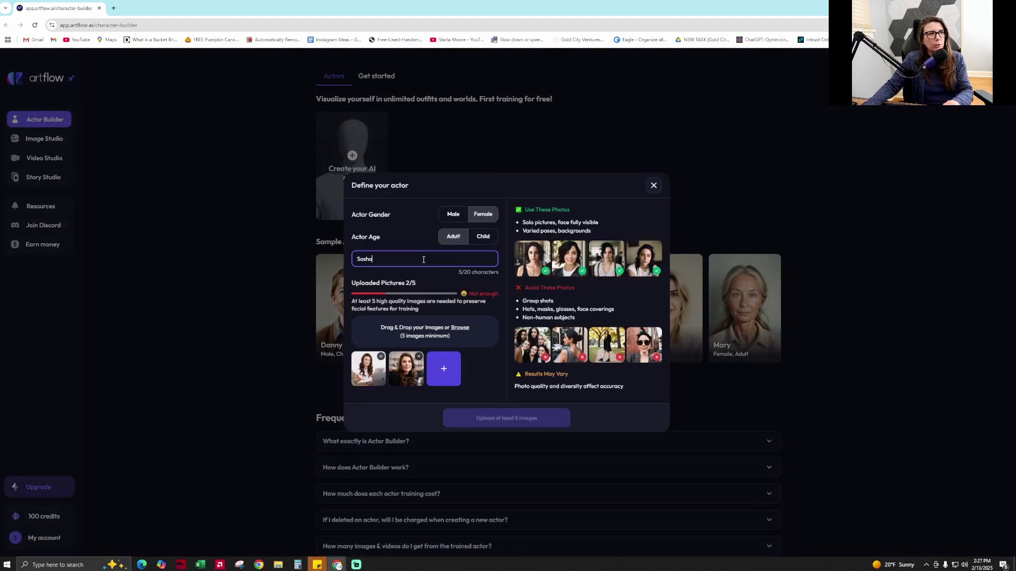
left_click(444, 368)
left_click_drag(488, 8, 581, 79)
key("Escape")
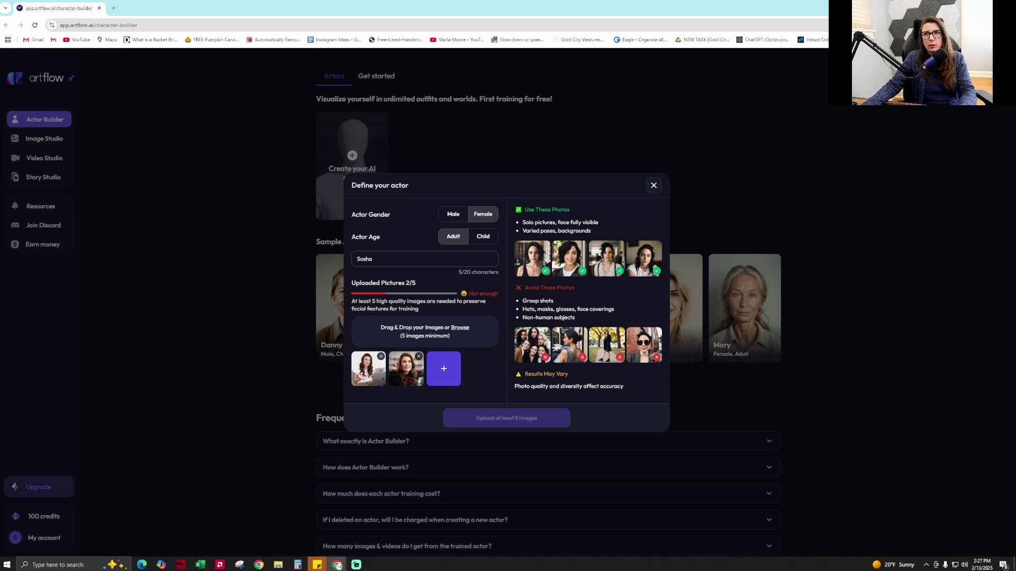
Upload nine more photos to the actor's training pictures and remove one duplicate portrait from the set
left_click(444, 368)
left_click_drag(766, 276, 513, 189)
key("Return")
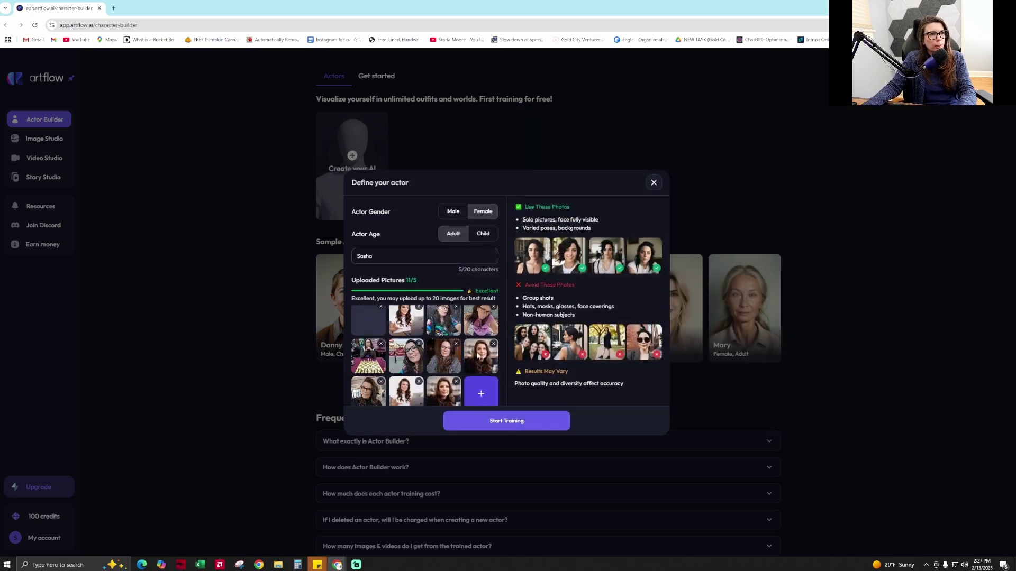
left_click(493, 344)
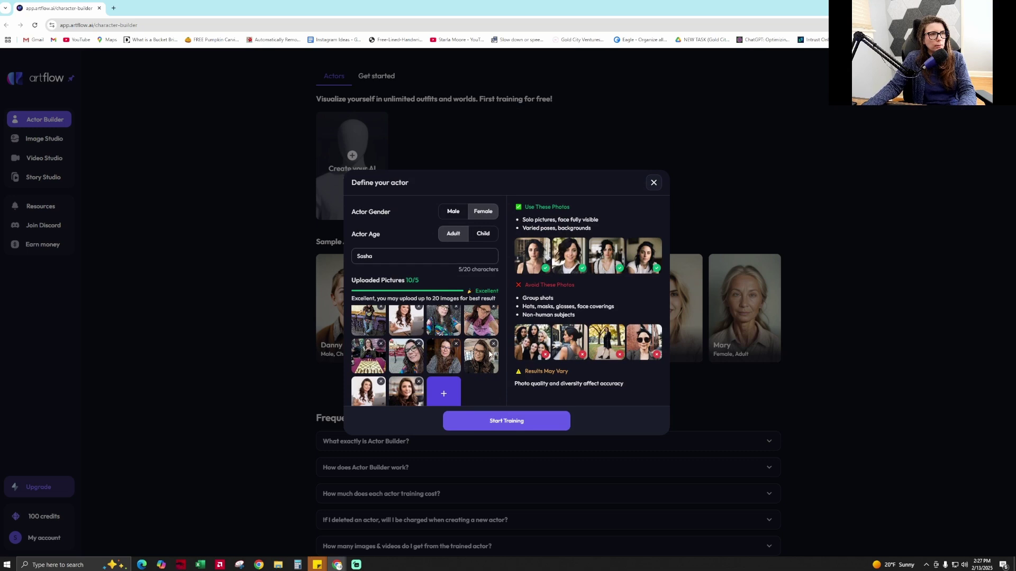
Start training the actor with the uploaded photos and dismiss the training notice
scroll(490, 354, "up", 2)
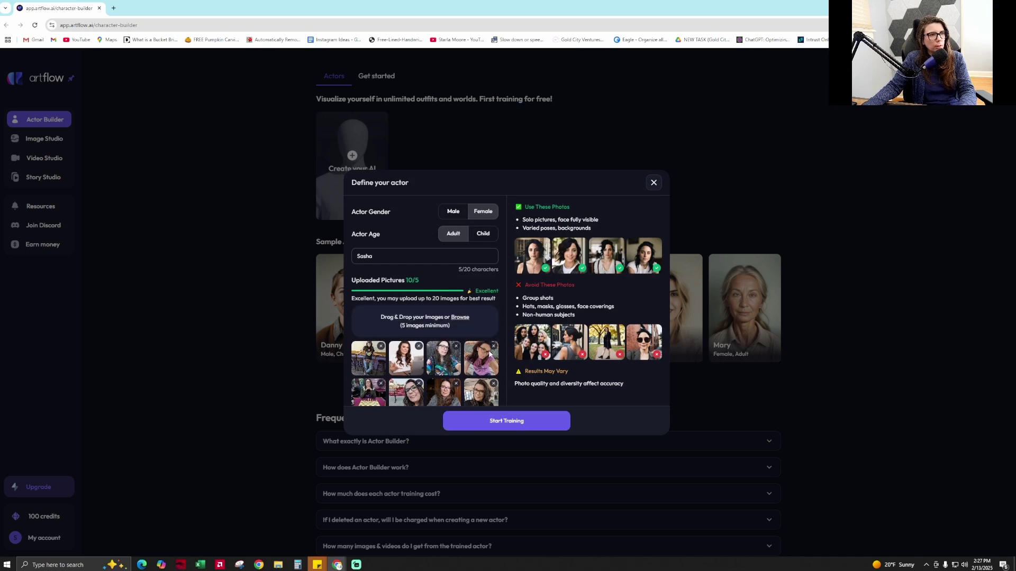
scroll(489, 354, "down", 2)
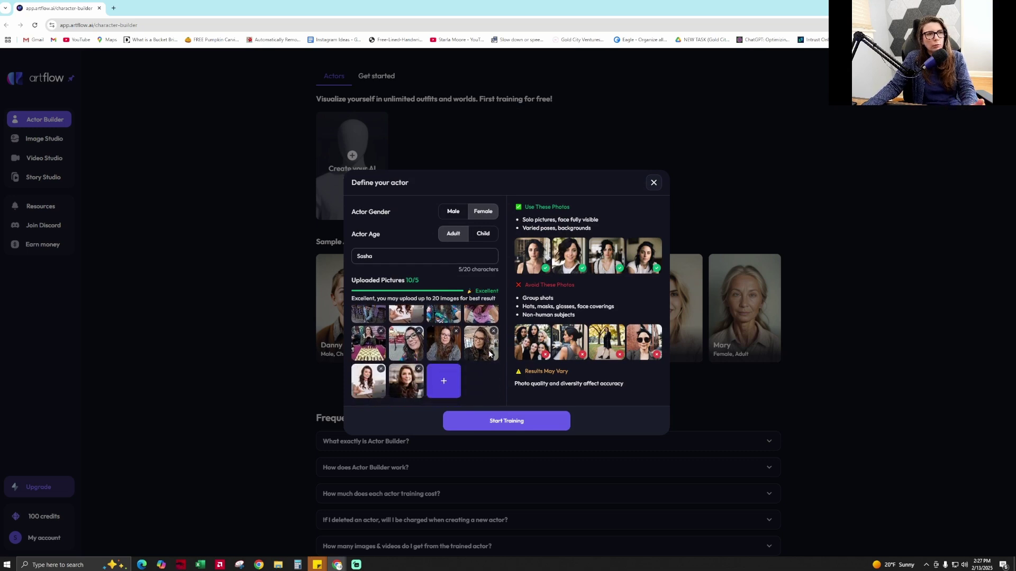
left_click(542, 425)
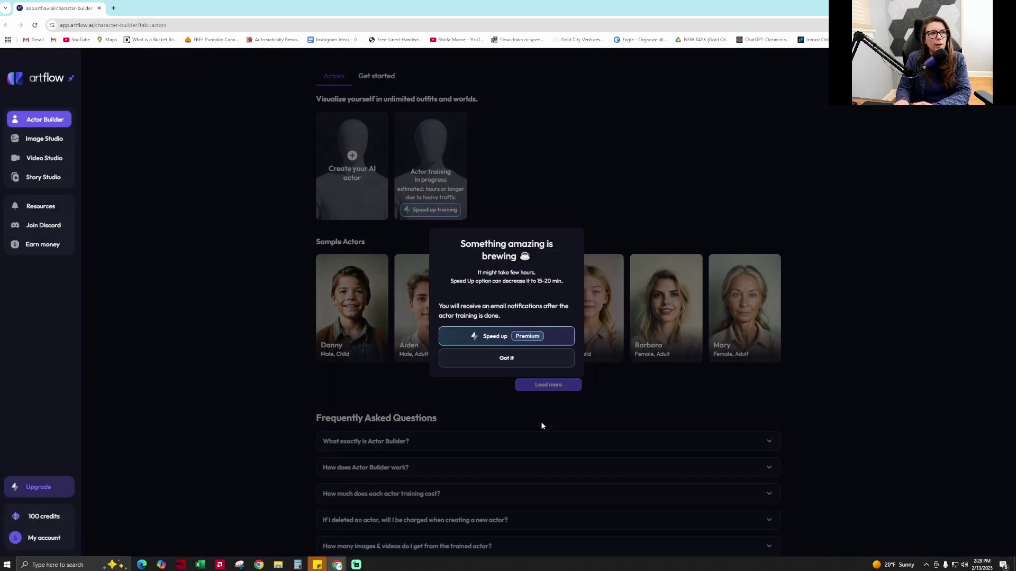
left_click(527, 359)
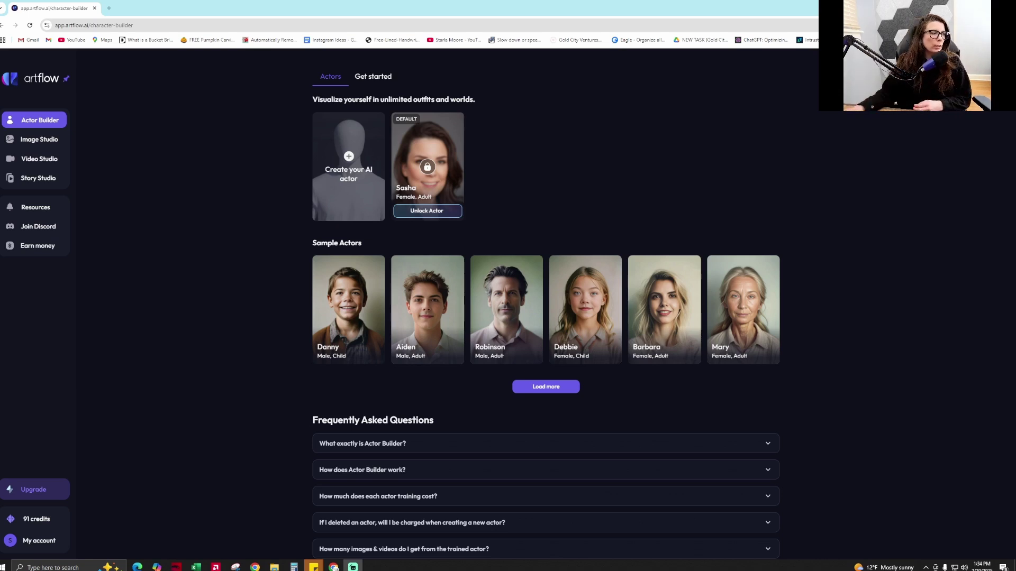
Browse the generated images in Image Studio and view the prompt details of a Casual Friday portrait
left_click(42, 139)
scroll(727, 441, "down", 15)
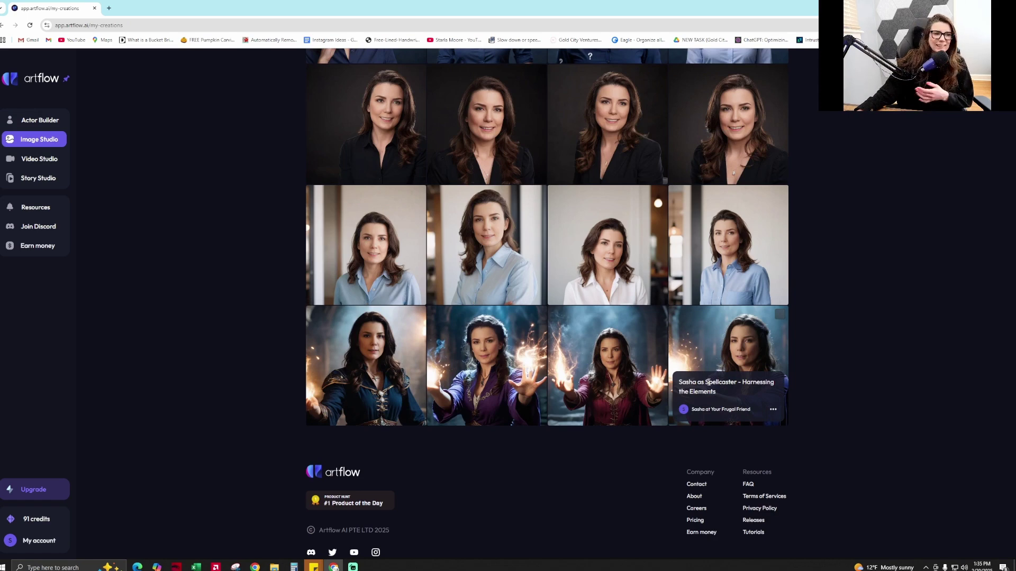
left_click(385, 233)
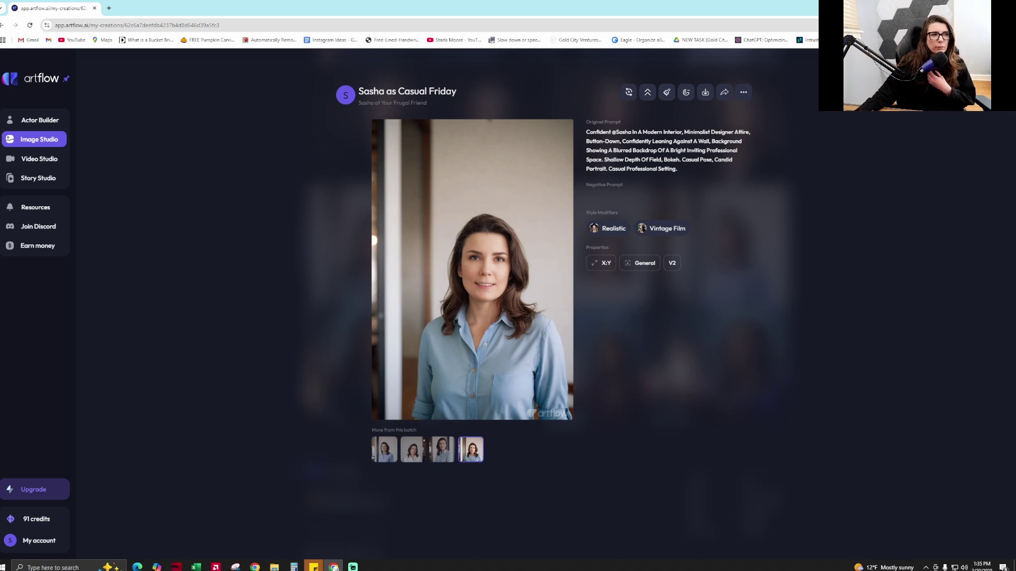
key("Escape")
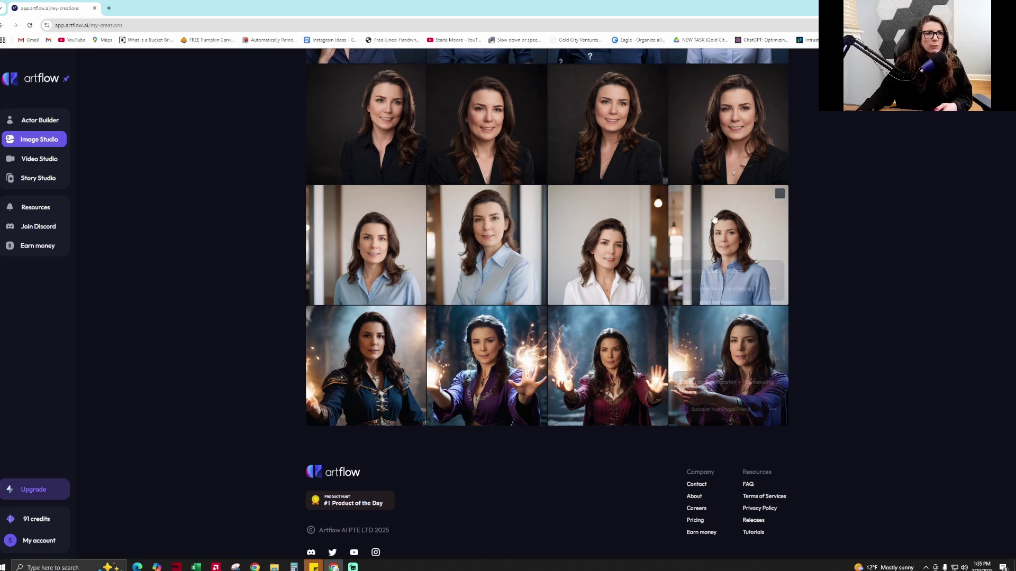
scroll(817, 313, "up", 4)
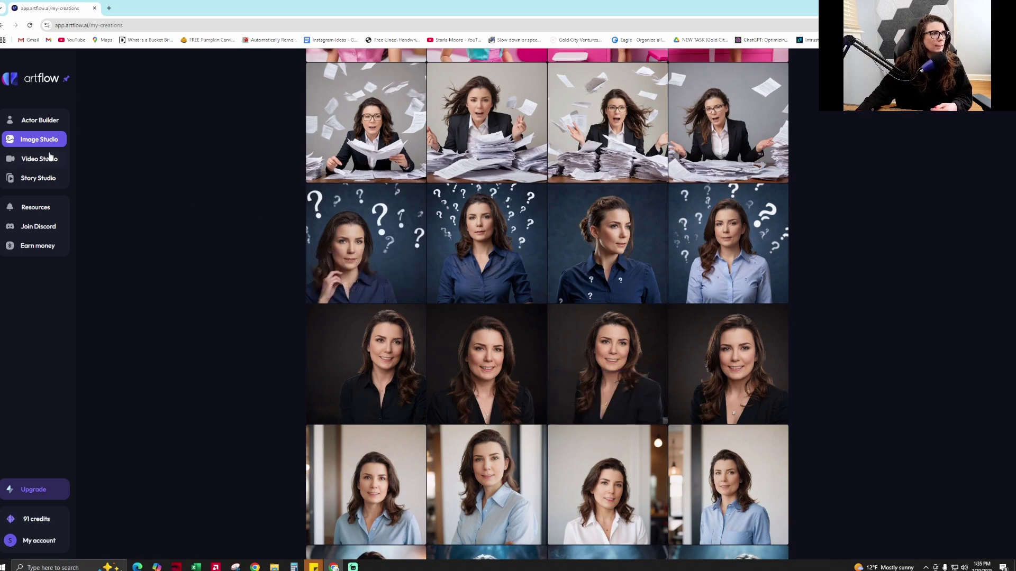
Look over the image gallery, the sample stories in Story Studio and the actors in Actor Builder
left_click(33, 185)
left_click(47, 141)
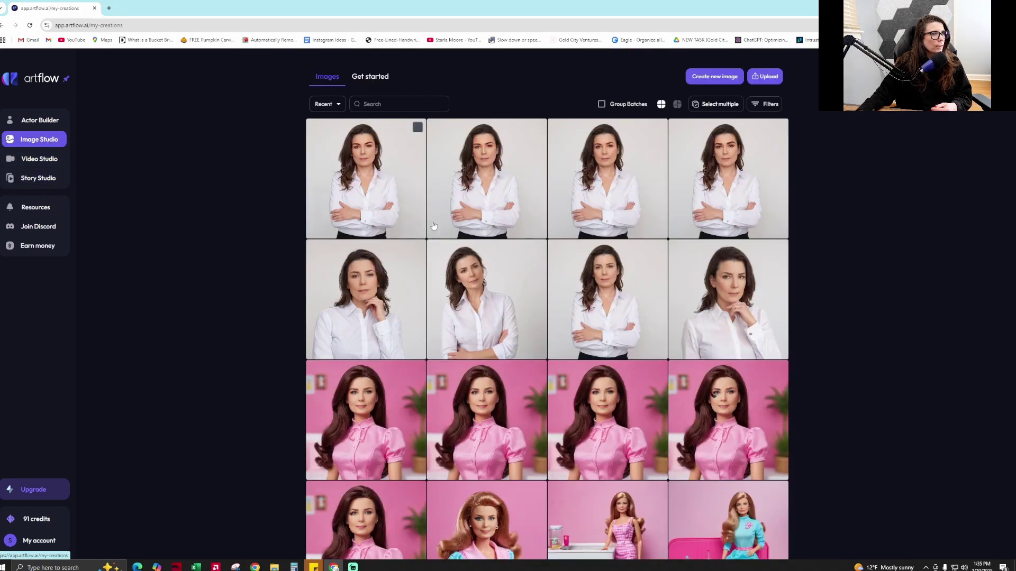
left_click(31, 124)
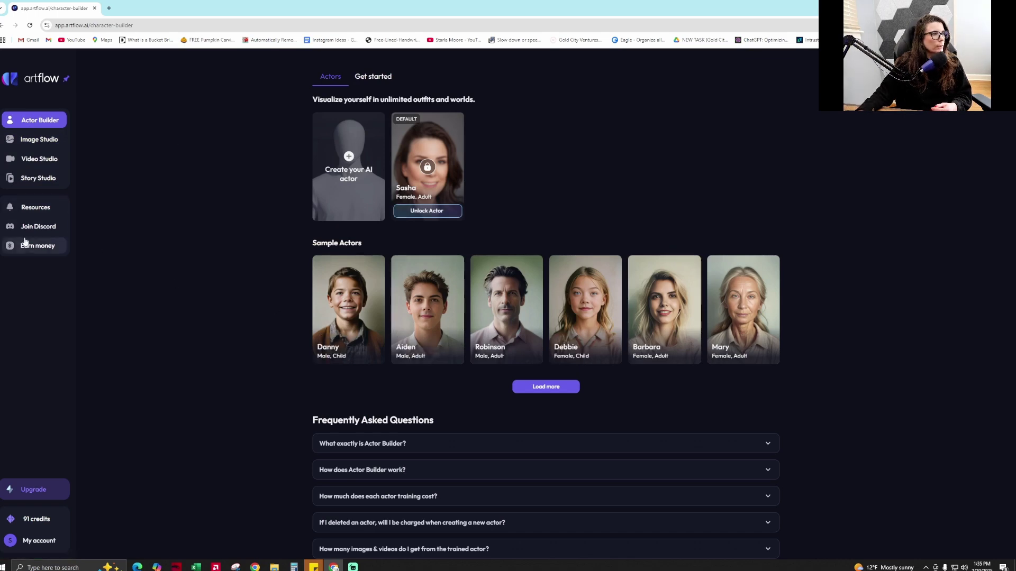
left_click(34, 180)
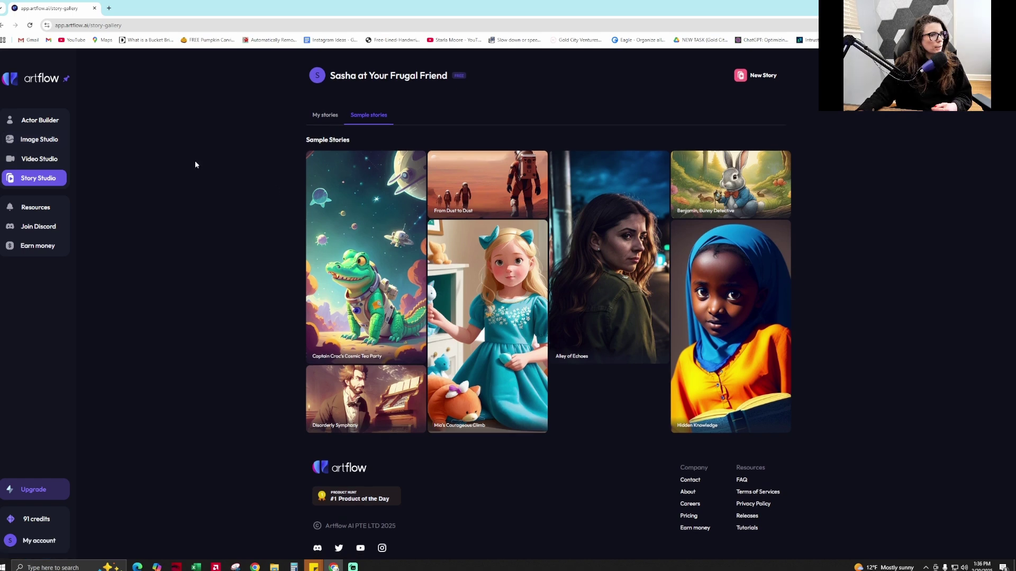
left_click(37, 125)
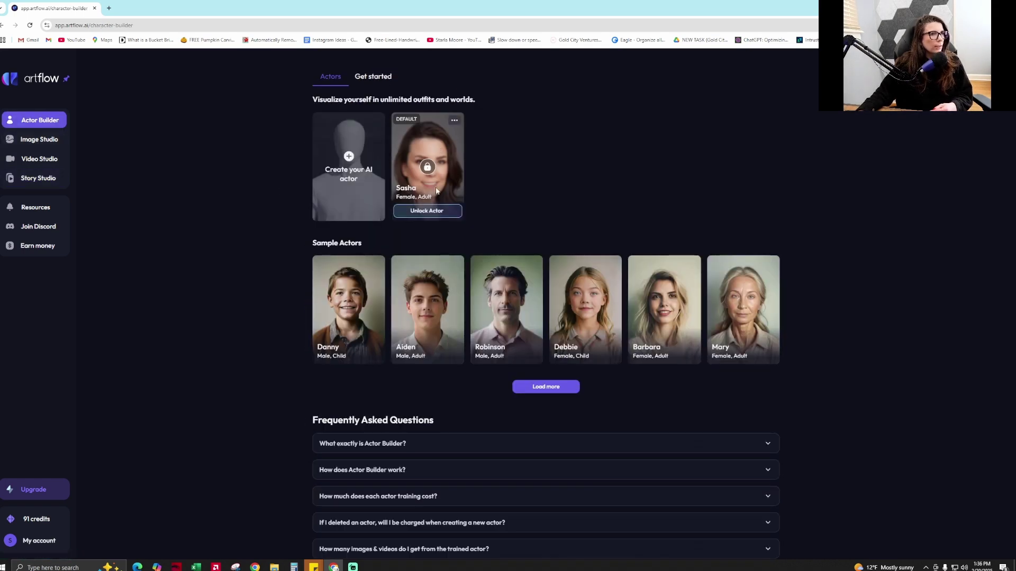
Return to the Image Studio gallery and start creating a new image
left_click(36, 140)
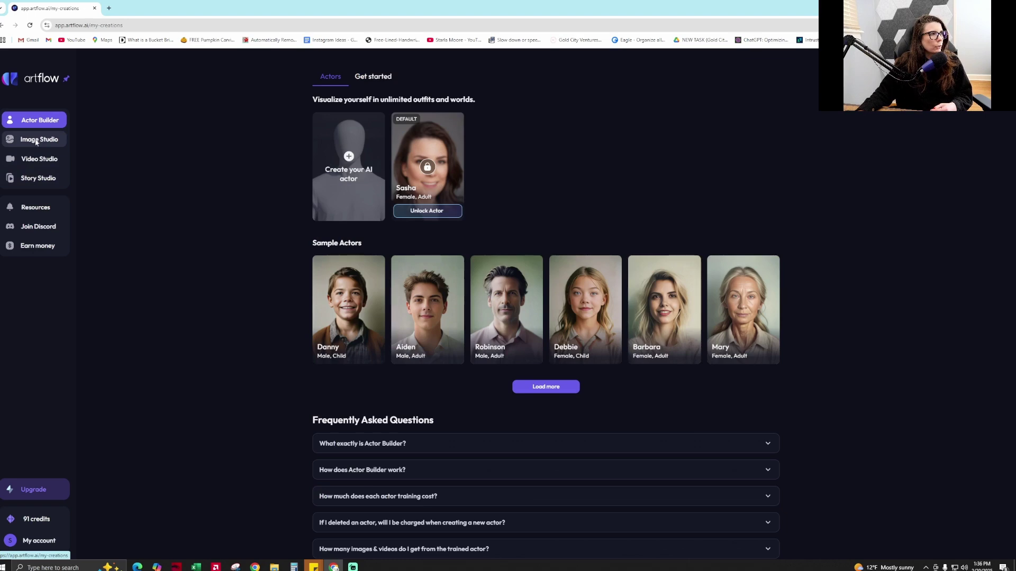
scroll(848, 243, "down", 3)
scroll(849, 241, "down", 3)
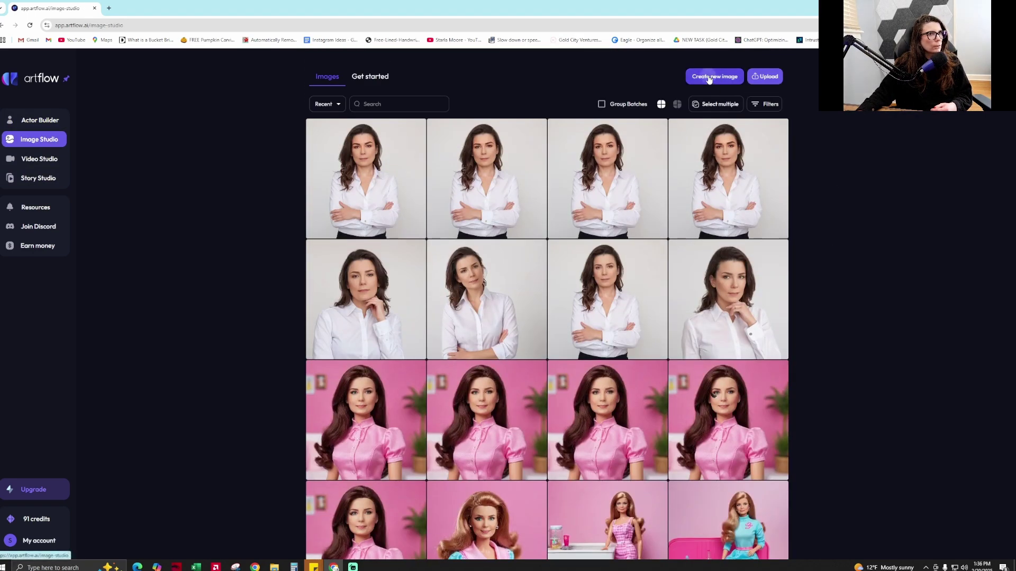
left_click(709, 78)
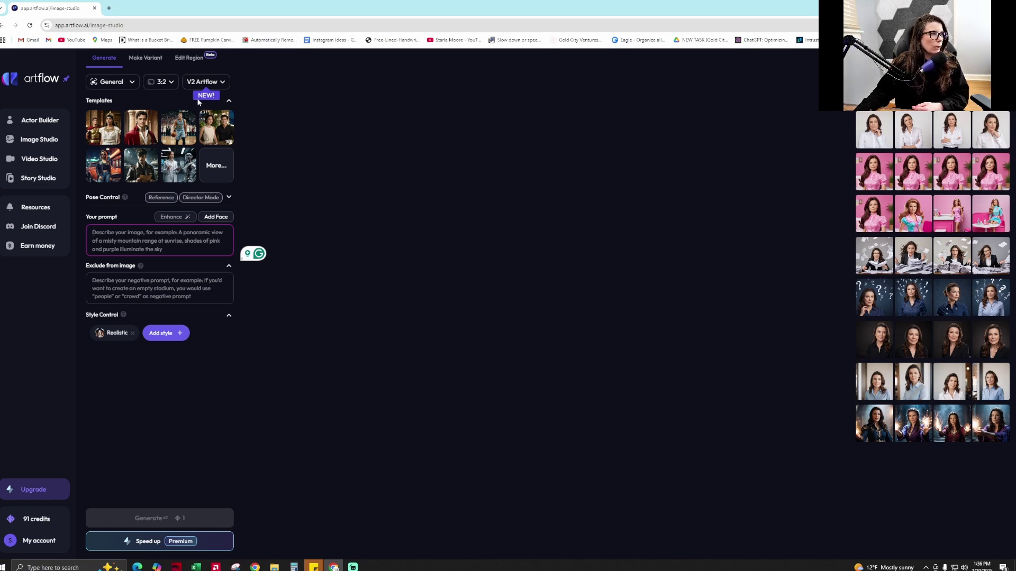
Browse the full collection of image templates, then close it
left_click(220, 165)
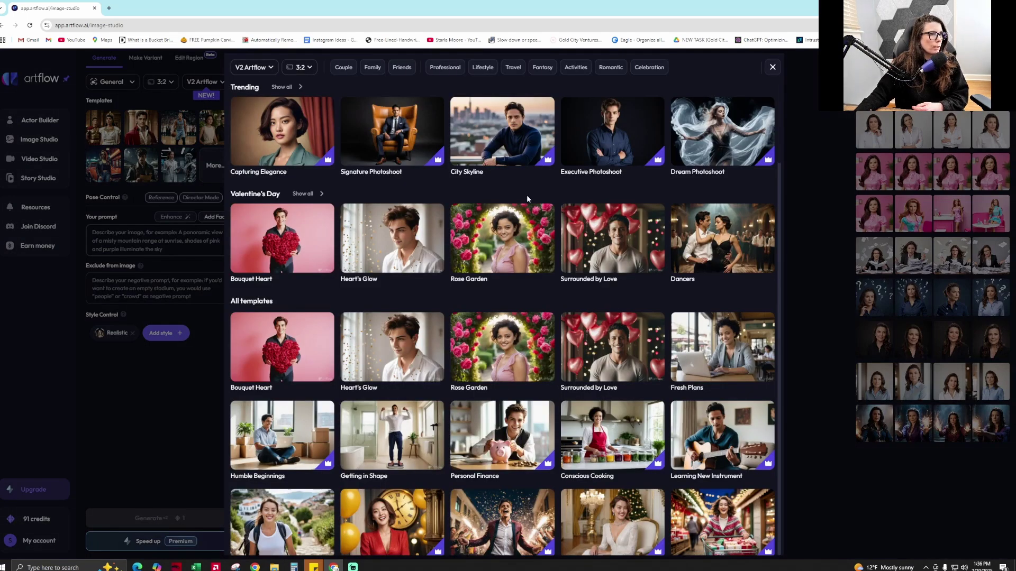
scroll(596, 327, "down", 7)
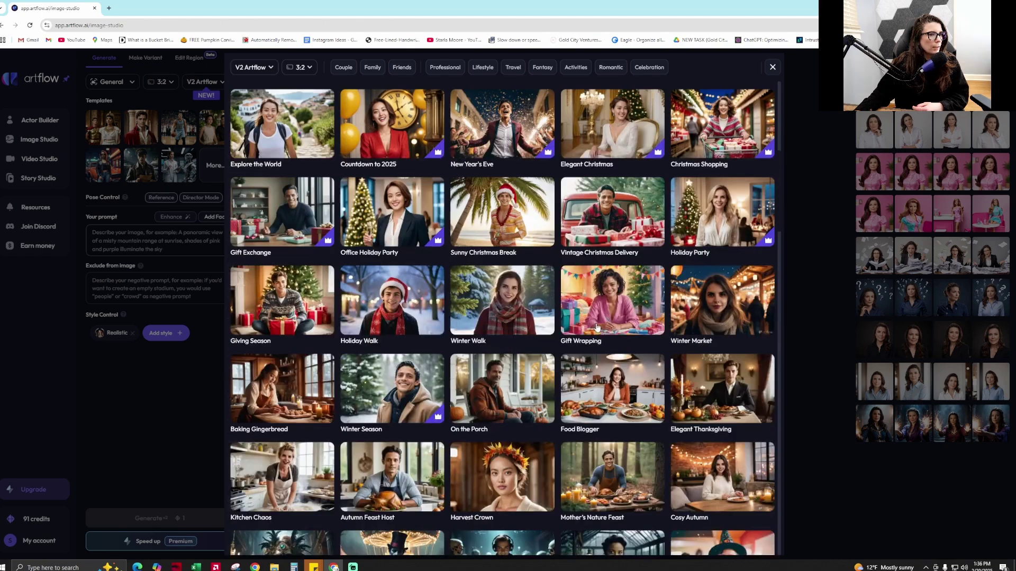
scroll(596, 327, "down", 3)
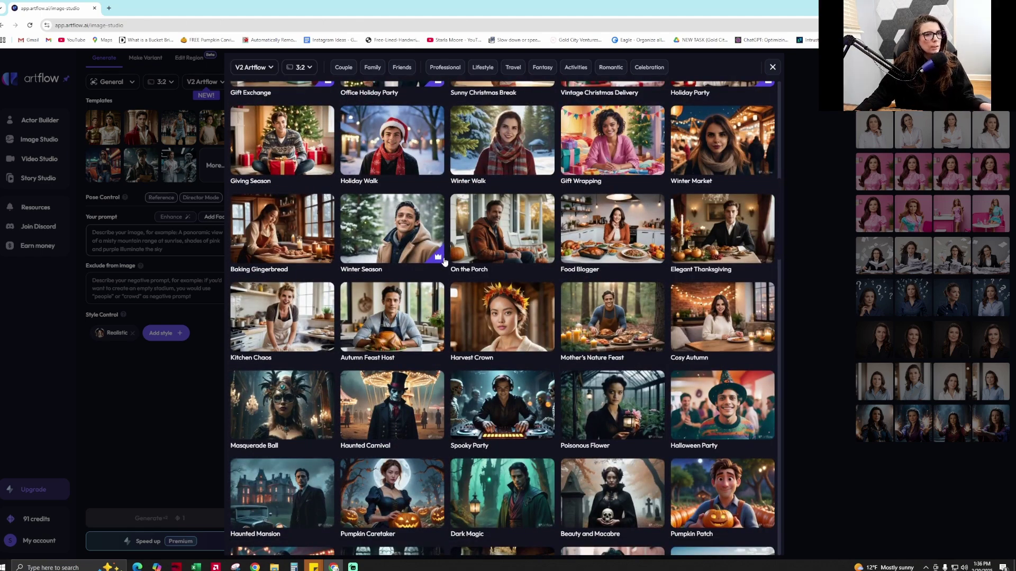
scroll(665, 384, "down", 8)
scroll(665, 386, "down", 5)
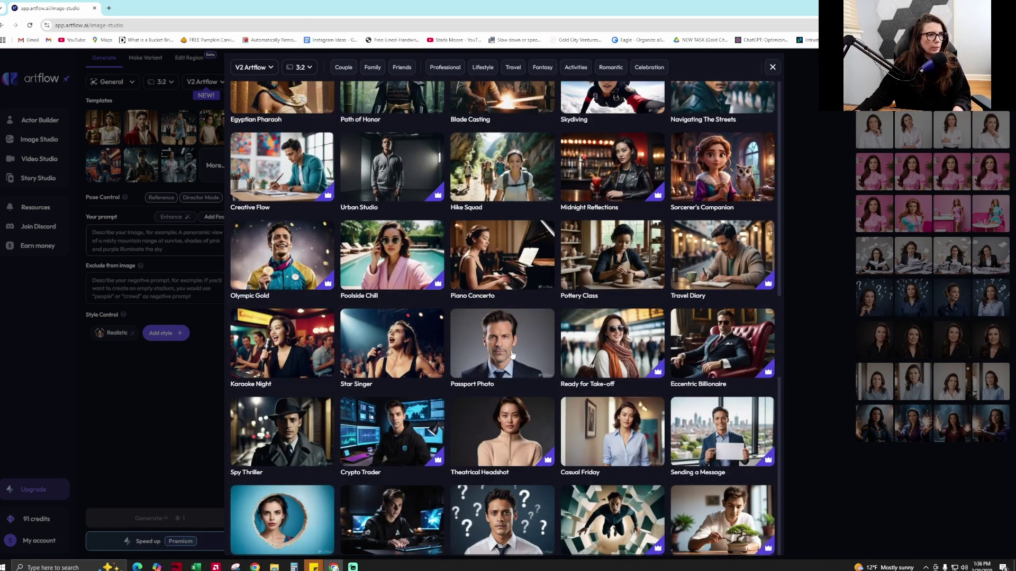
scroll(512, 355, "down", 3)
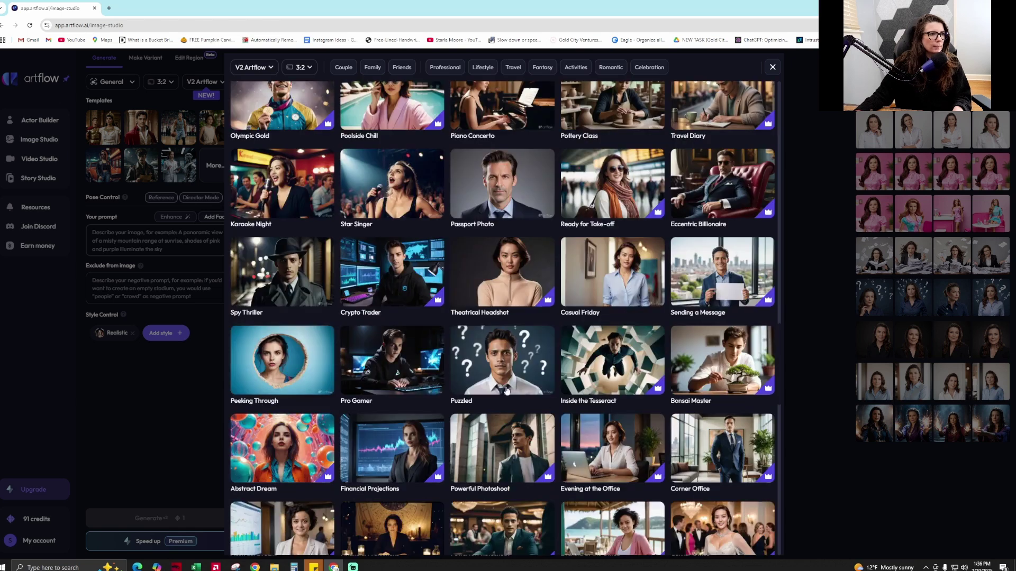
left_click(886, 306)
View the question-mark, flying-papers and Barbie doll image batches and examine the prompt details of the brunette doll
left_click(886, 305)
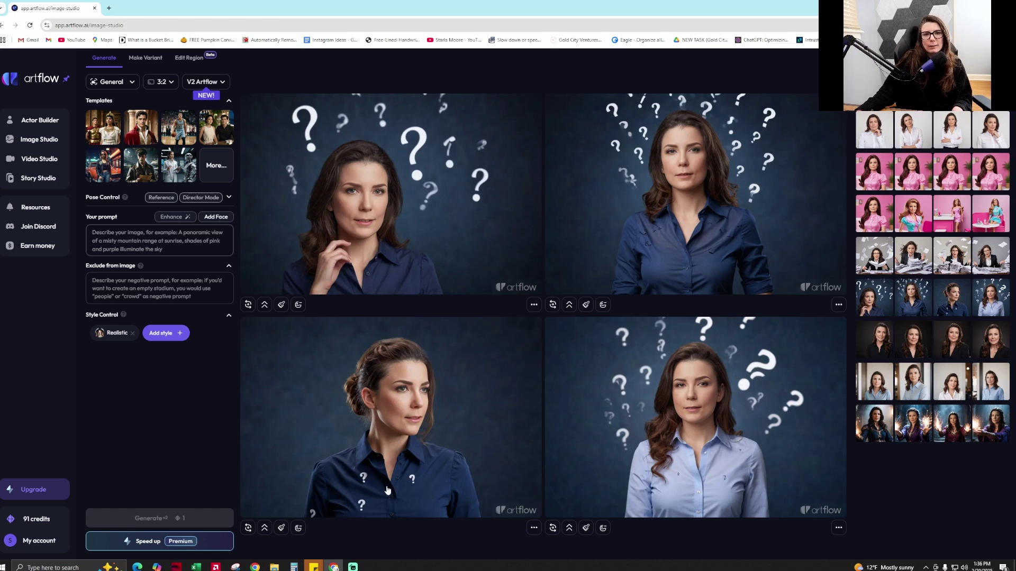
left_click(880, 259)
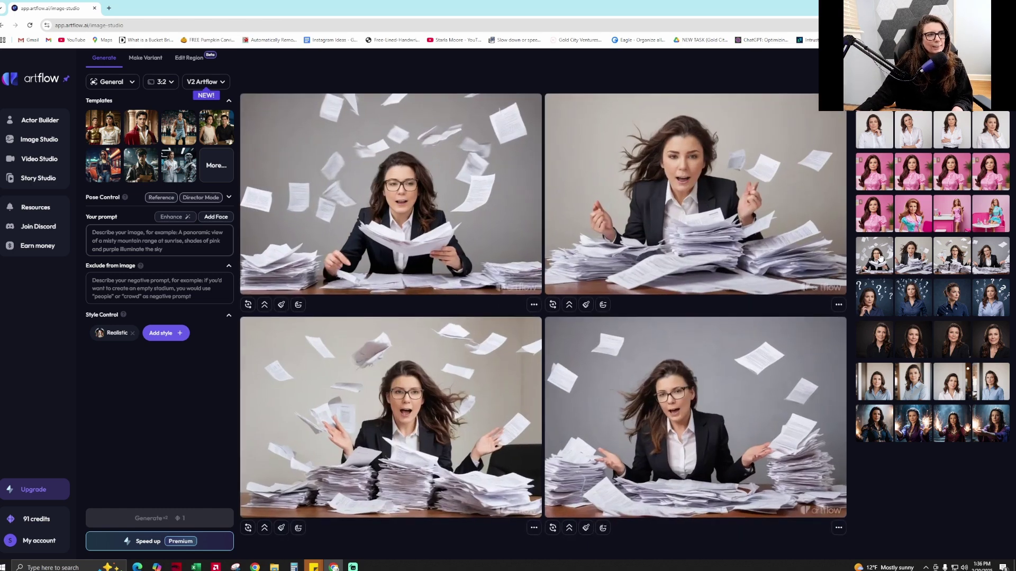
left_click(882, 226)
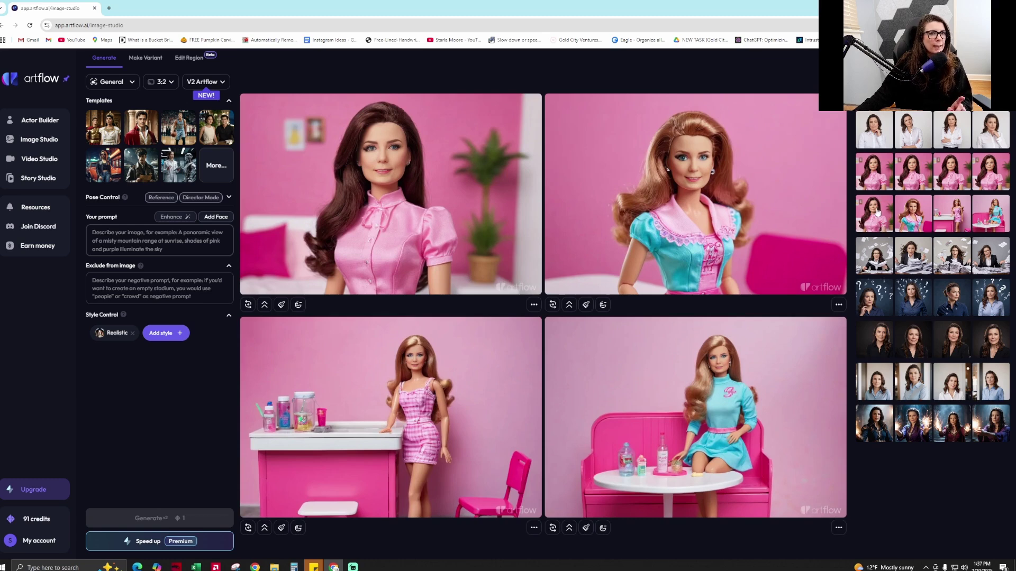
left_click(372, 172)
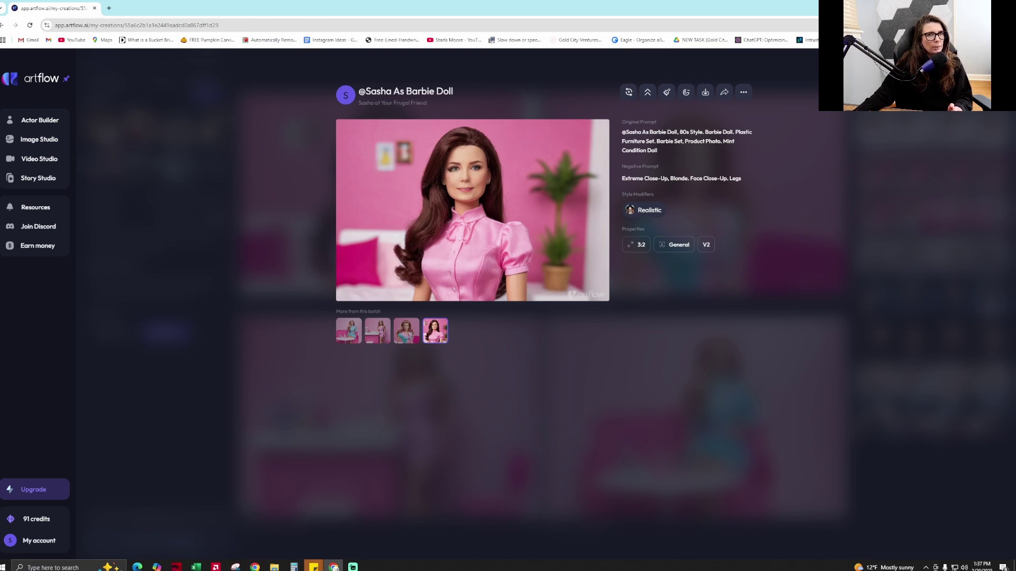
key("Escape")
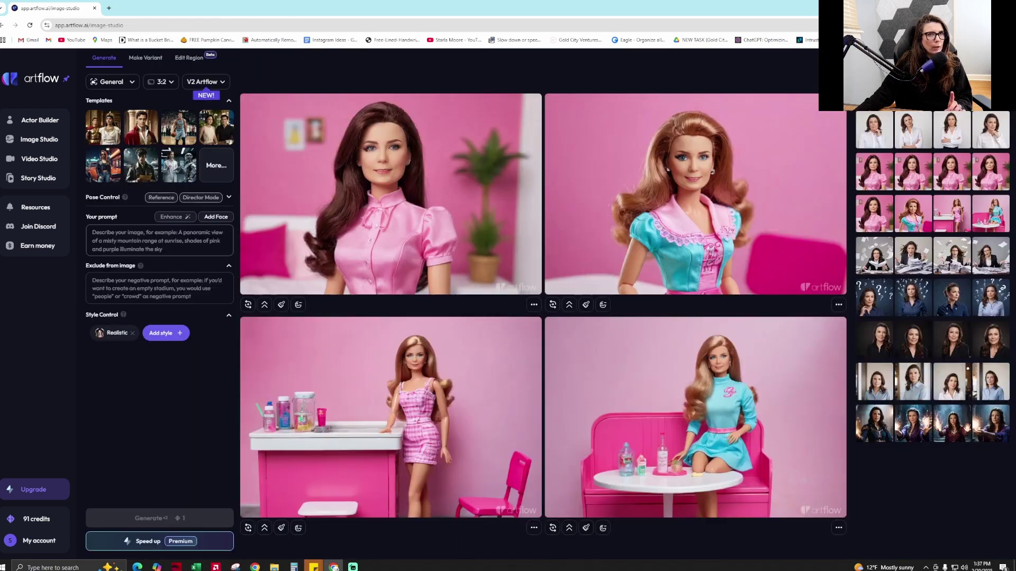
Open the first image of the all-brunette Barbie batch for region editing, brush over one eye and go to the change prompt
left_click(880, 182)
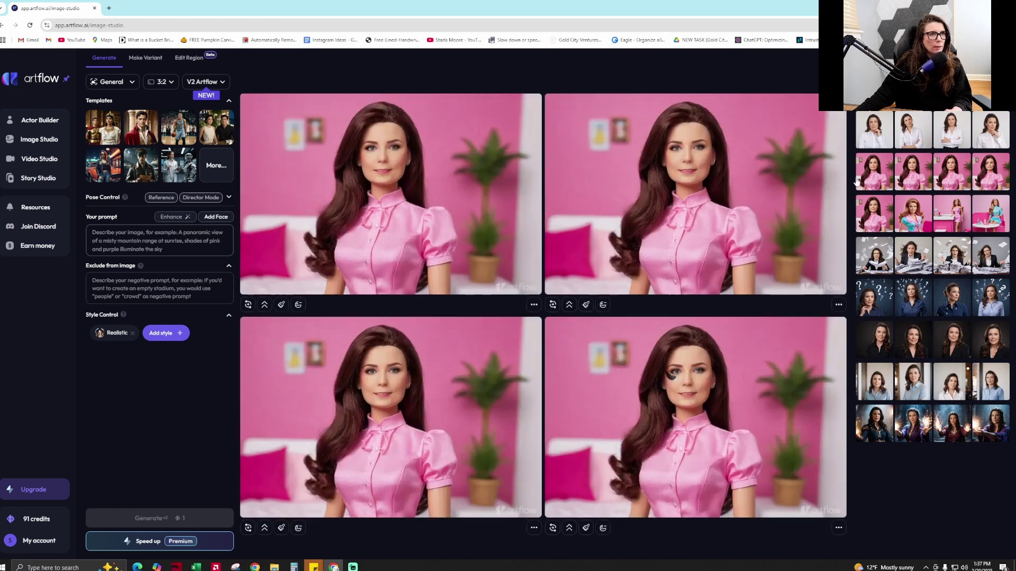
left_click(279, 306)
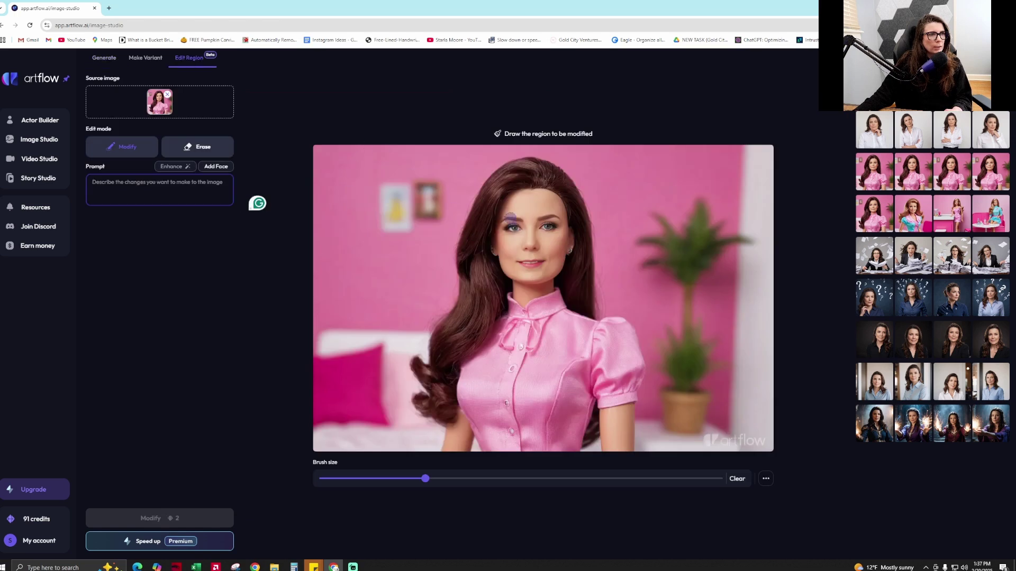
left_click_drag(508, 227, 513, 229)
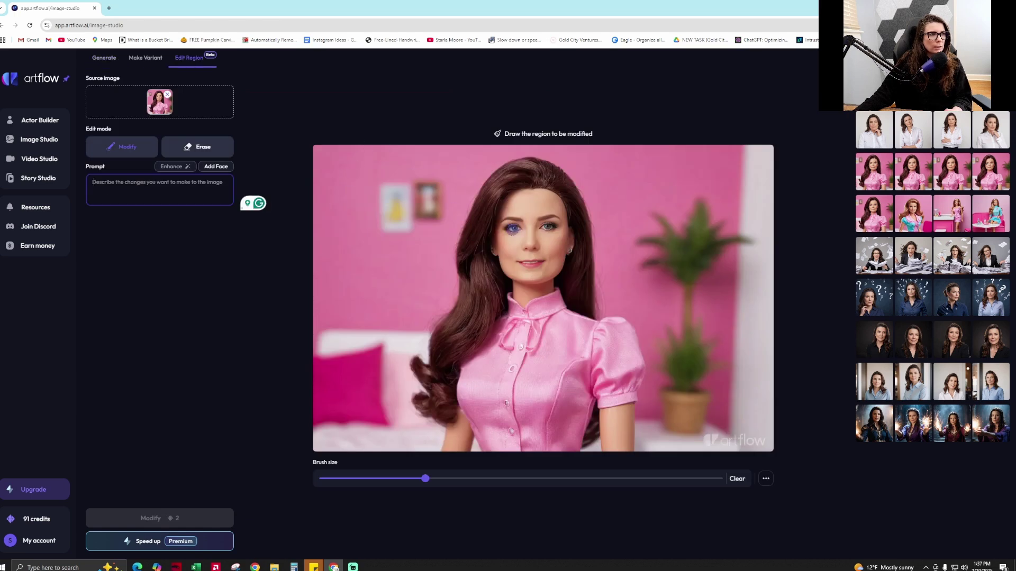
left_click(103, 185)
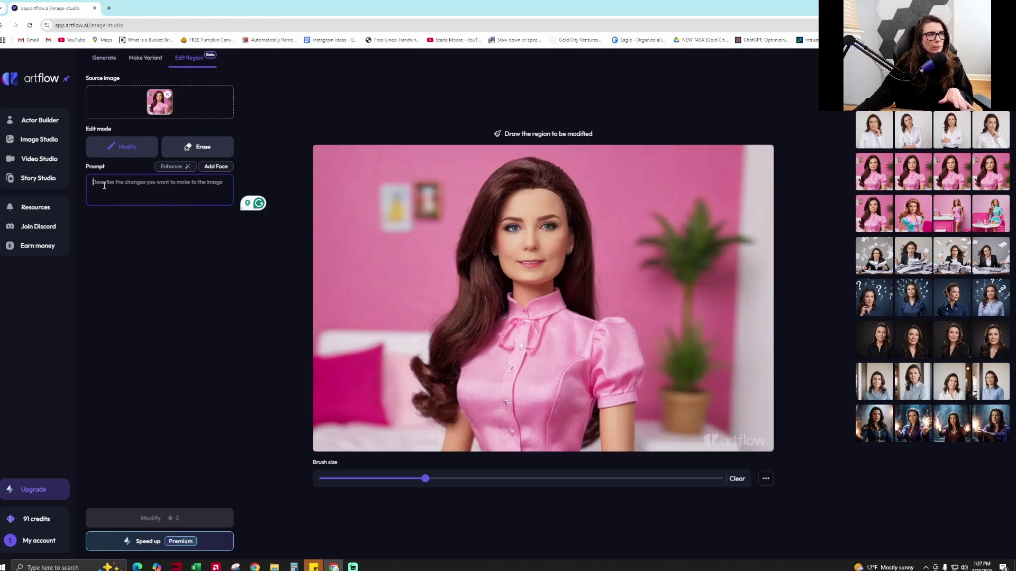
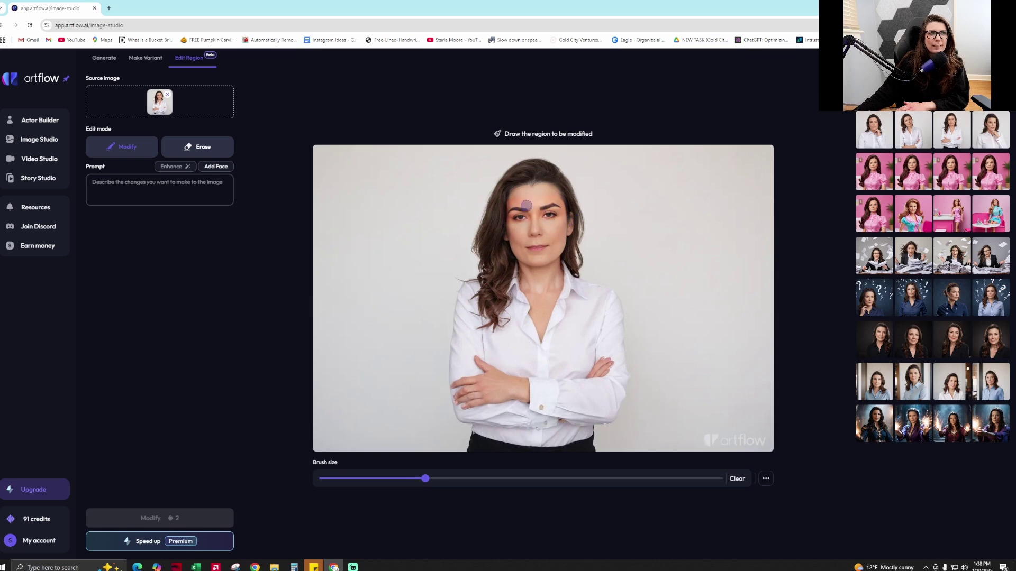
Brush over both eyes and eyebrows of the crossed-arms white-shirt portrait to mark the region to modify
left_click_drag(519, 215, 529, 214)
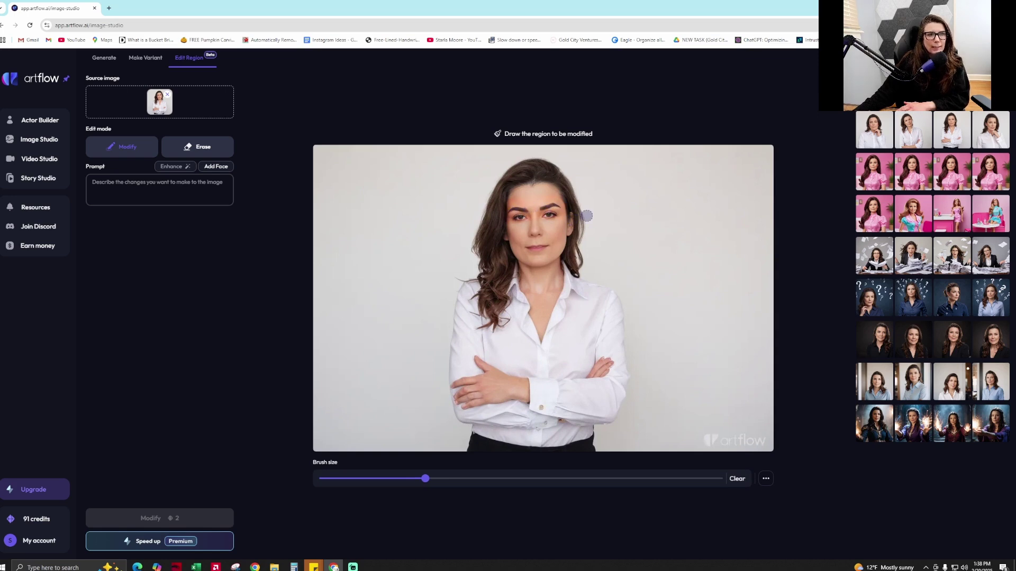
key("ctrl+plus")
key("ctrl+plus")
key("ctrl+minus")
key("ctrl+minus")
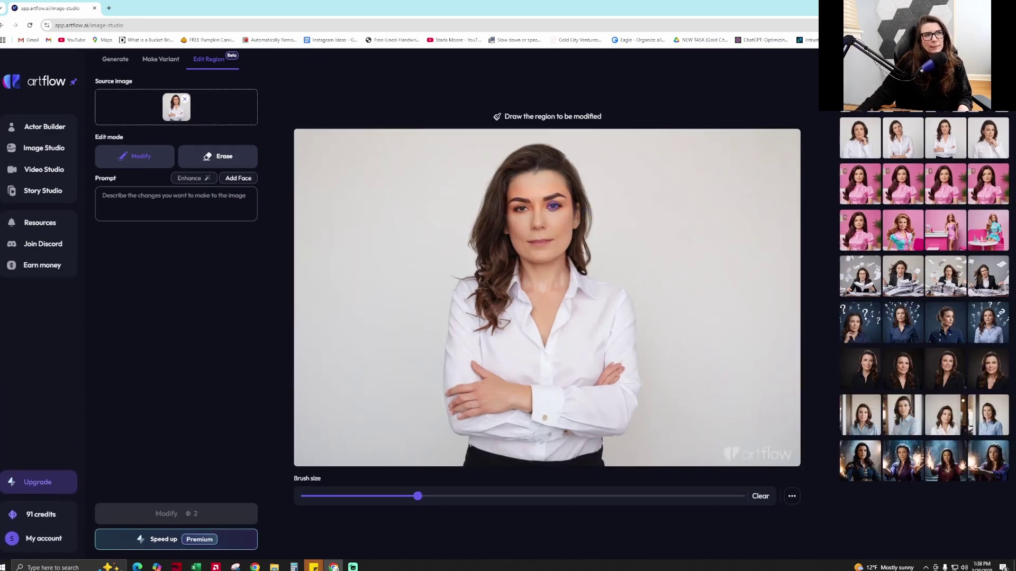
mouse_move(508, 209)
left_mouse_down()
mouse_move(558, 206)
mouse_move(502, 204)
mouse_move(554, 196)
mouse_move(526, 194)
left_mouse_up()
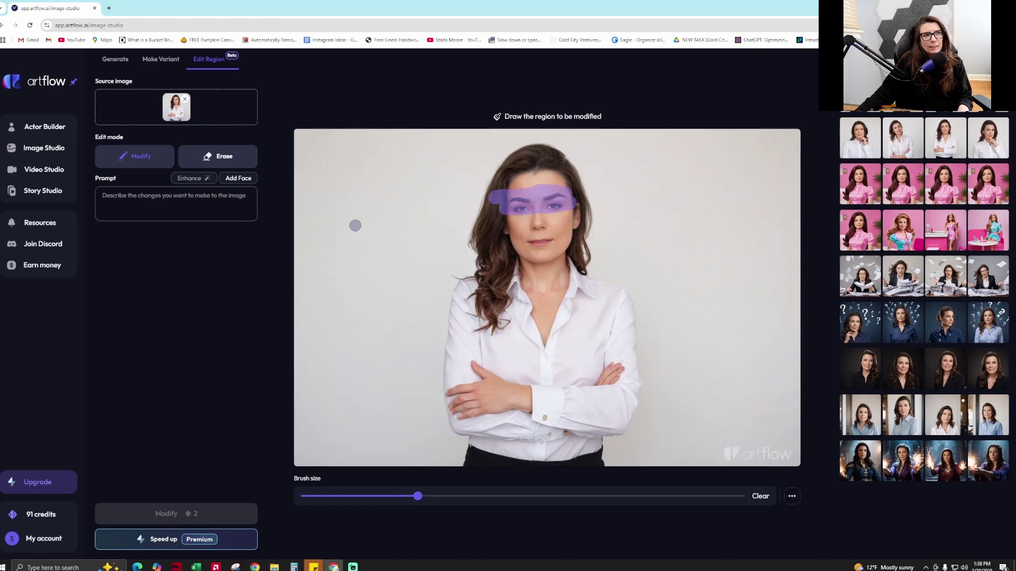
Enter the change prompt "Make eyes pop more, natural eyebrows" and generate the modified images
type("Make")
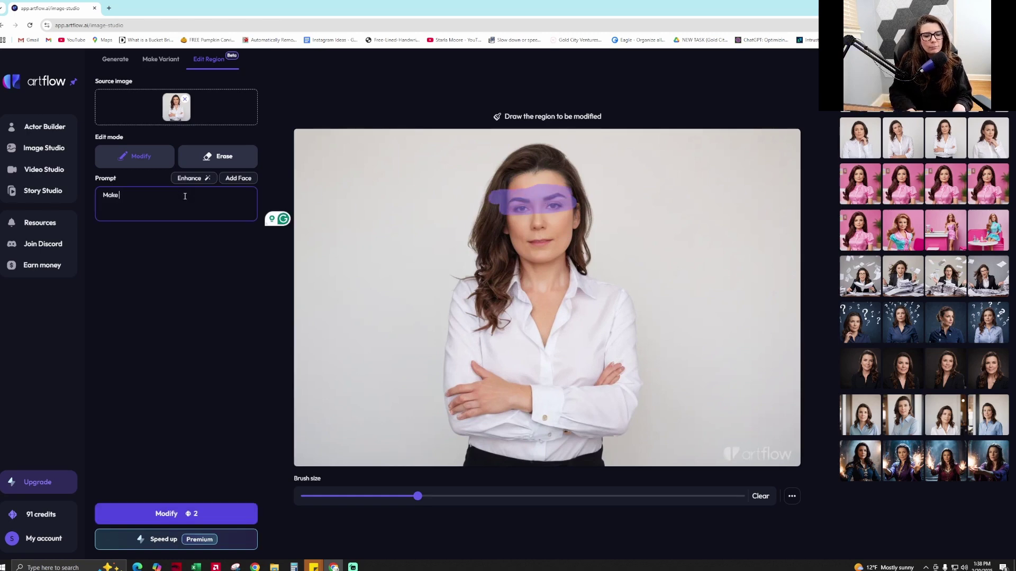
type(" eyes pop more,")
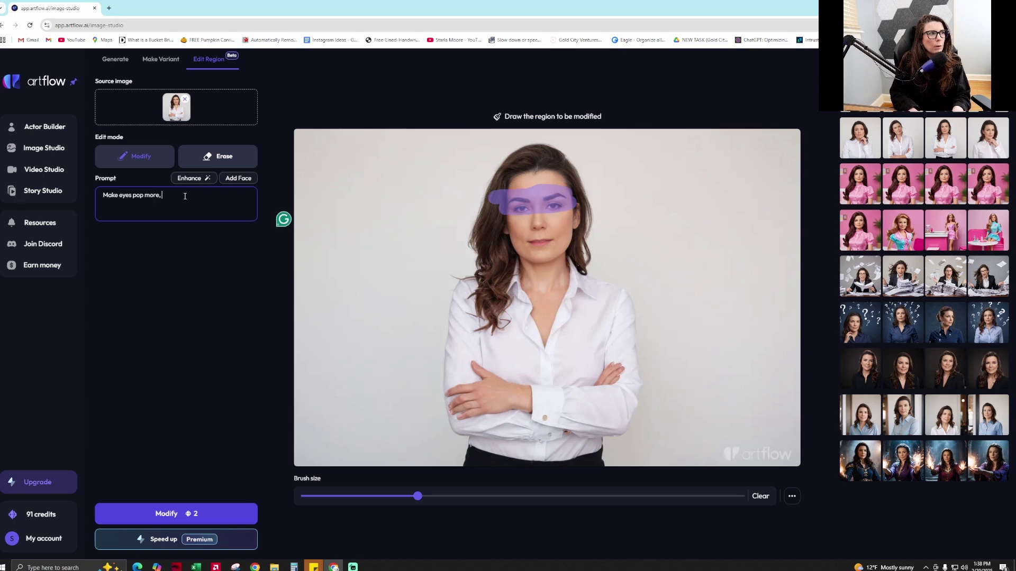
type(" naturally")
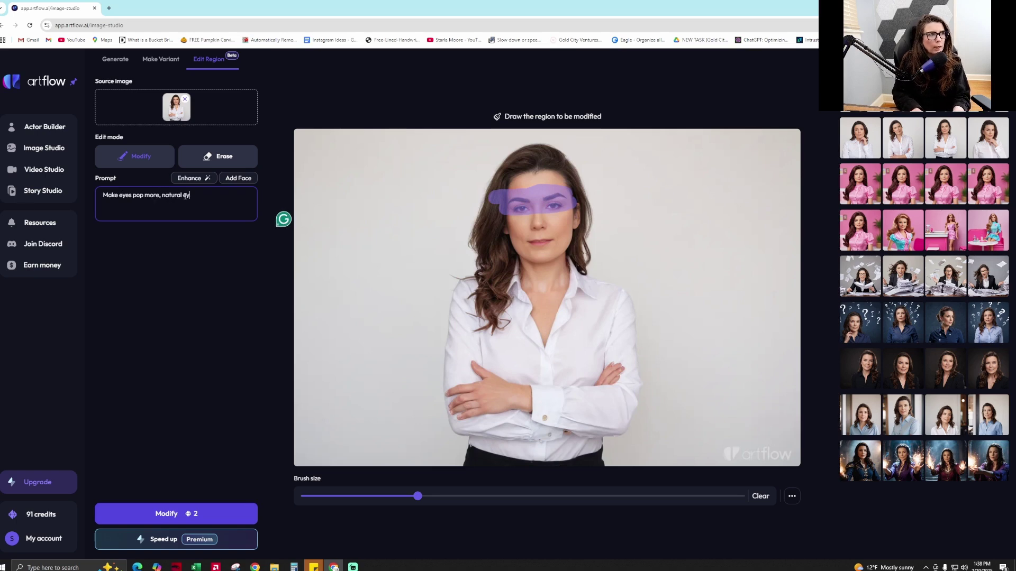
type("ebwos")
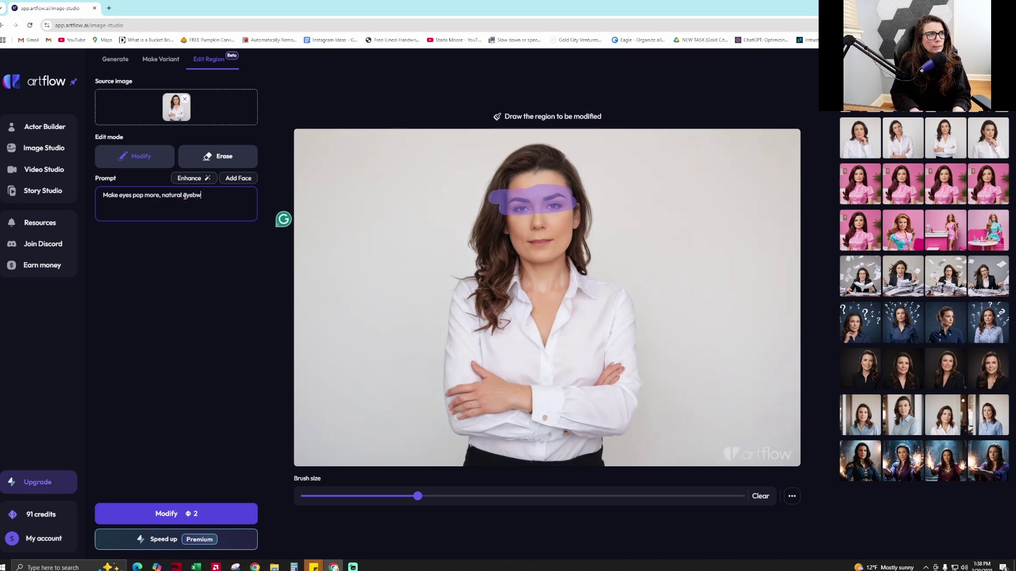
key("BackSpace")
key("BackSpace")
key("BackSpace")
type("ows")
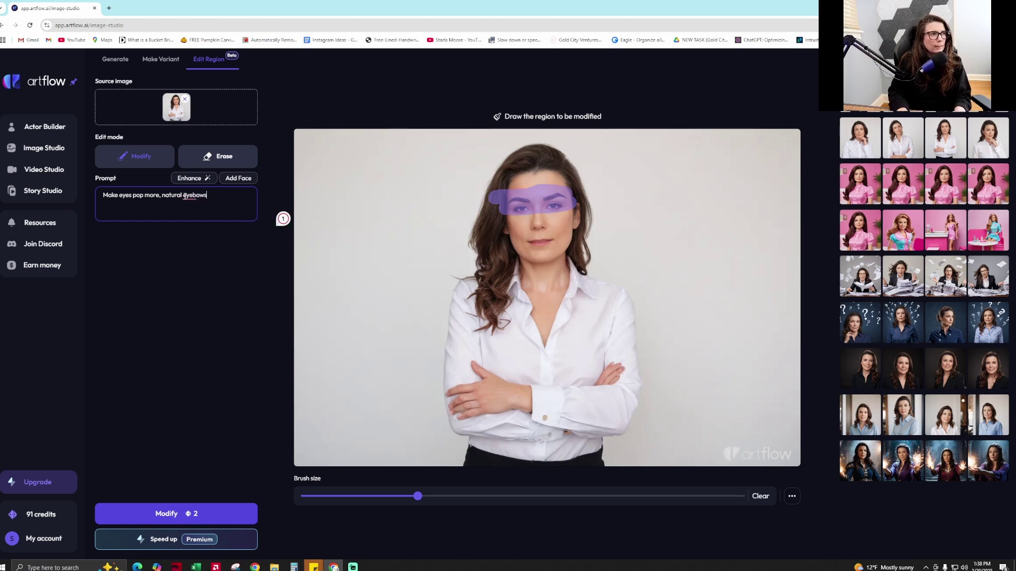
key("BackSpace")
key("BackSpace")
key("BackSpace")
type("ro")
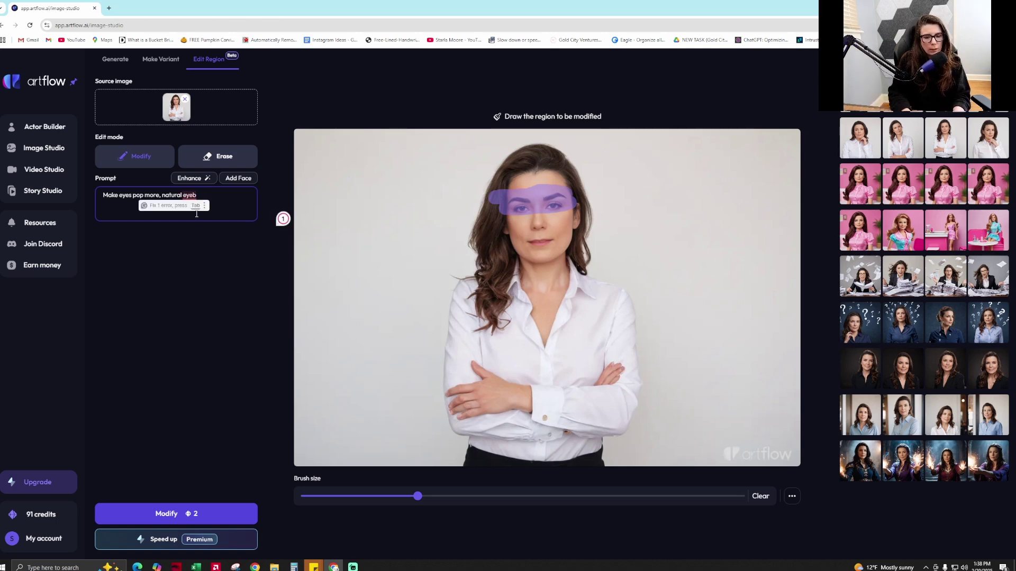
type("ws")
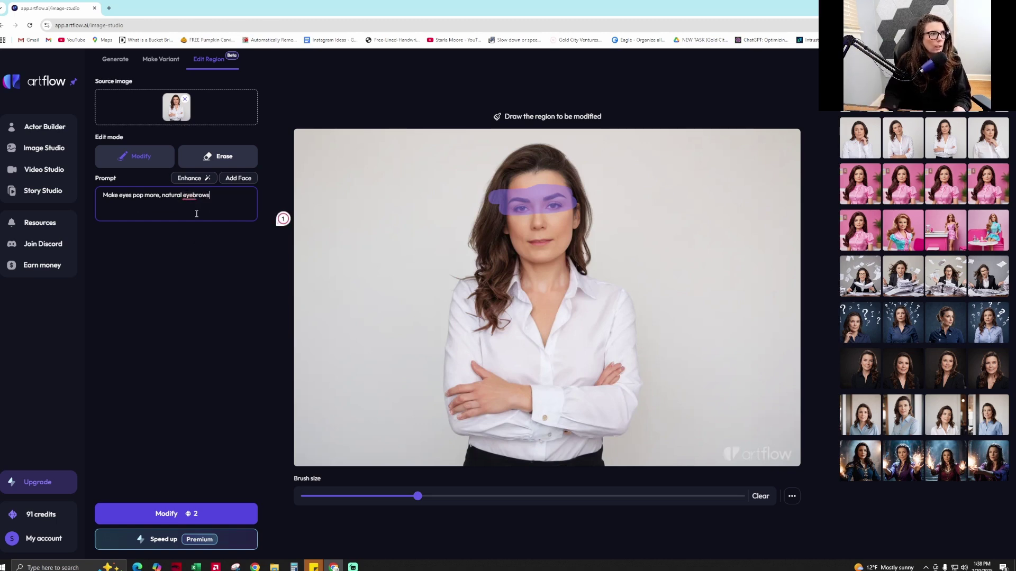
left_click(213, 512)
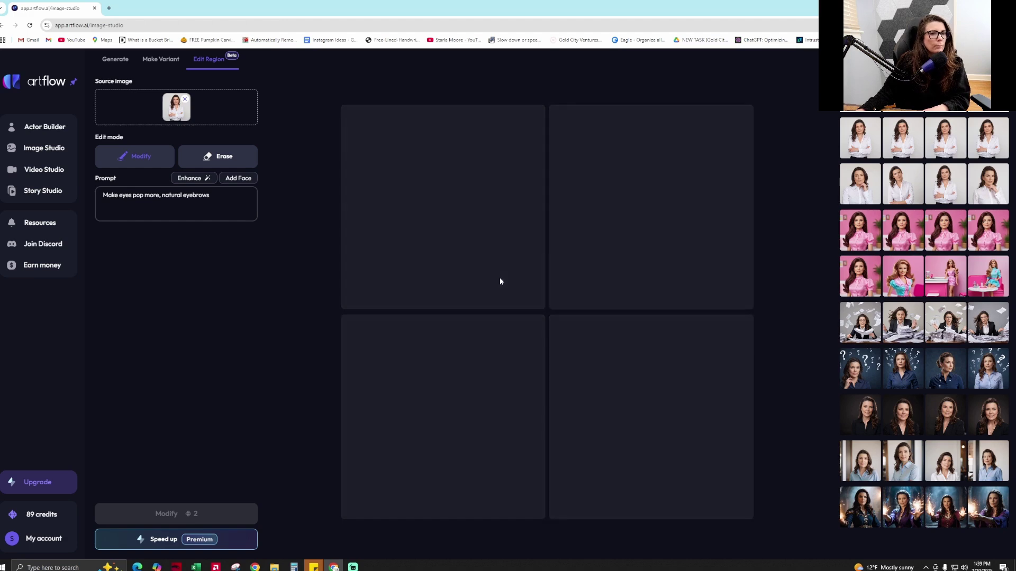
Look over the upgrade plans and their monthly pricing, then go back to the region edit
left_click(38, 487)
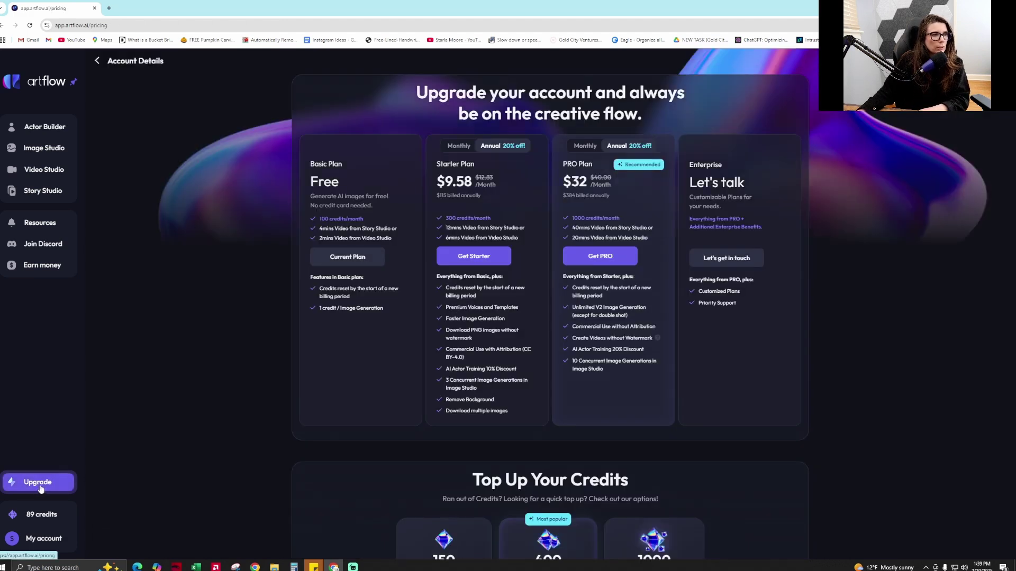
left_click(458, 145)
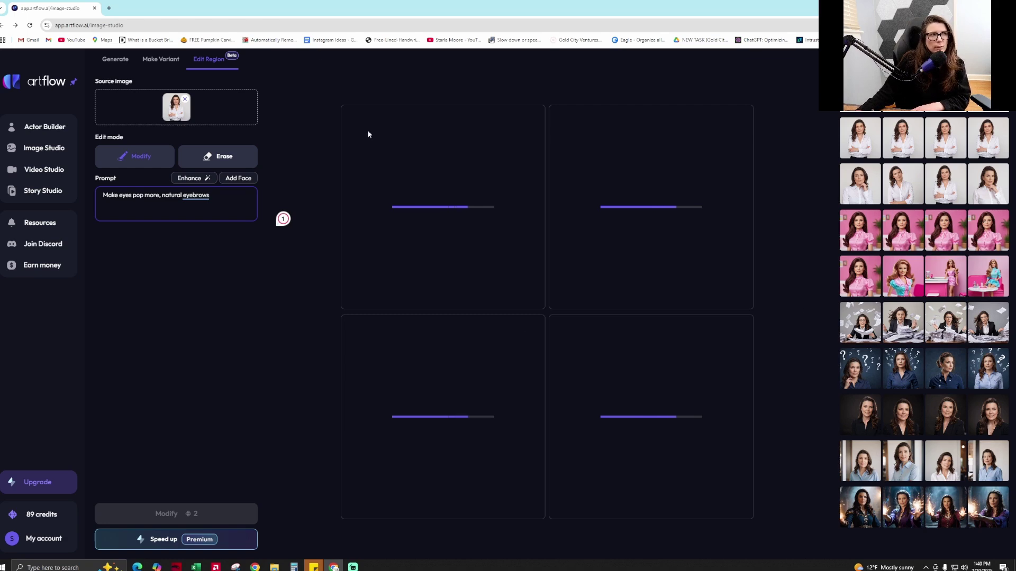
Open the own LinkedIn profile in a new browser tab and view the profile photo and cover image enlarged
left_click(109, 8)
type("linkedin")
key("Return")
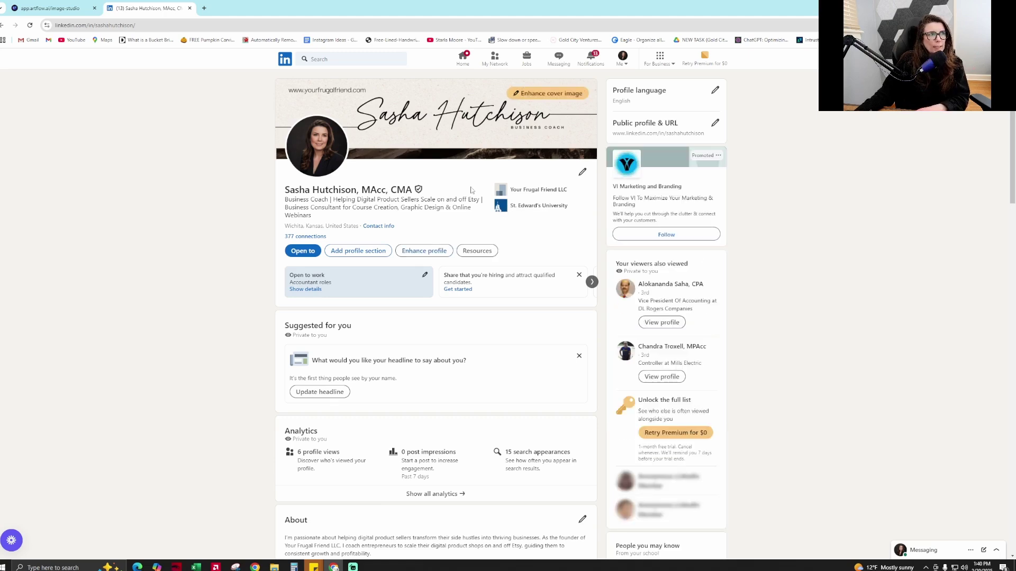
left_click(332, 153)
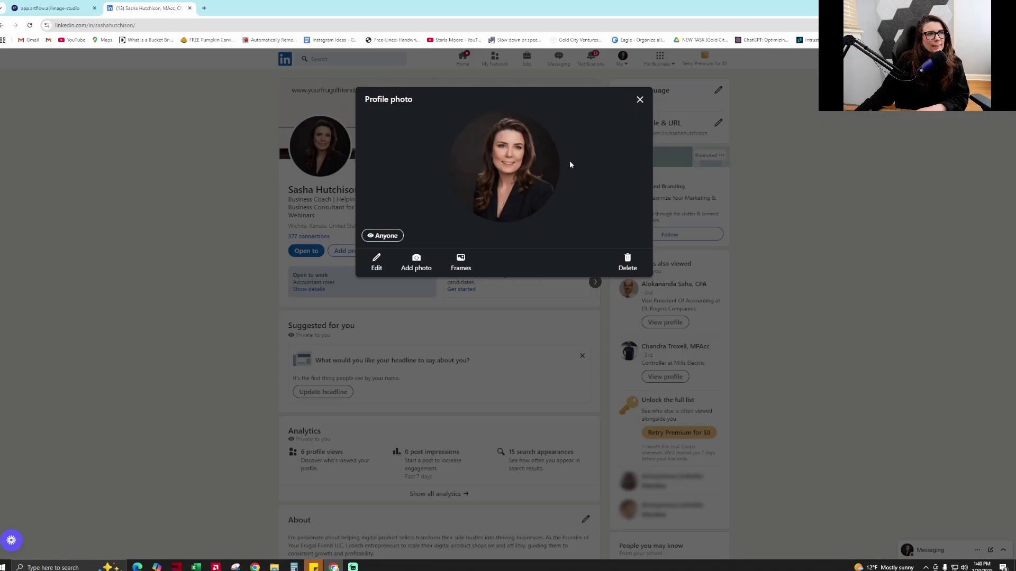
left_click(639, 99)
left_click(479, 131)
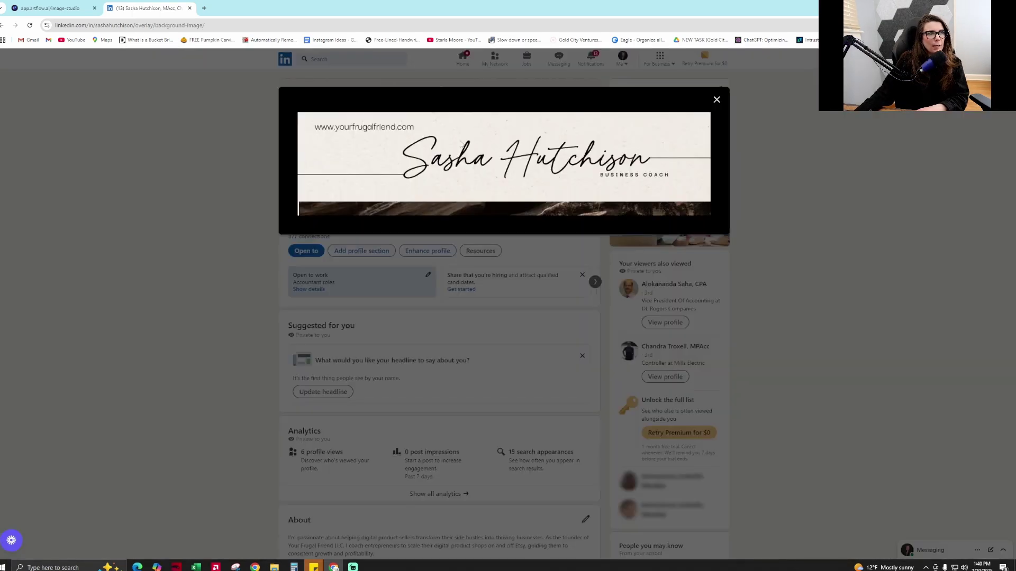
left_click(717, 99)
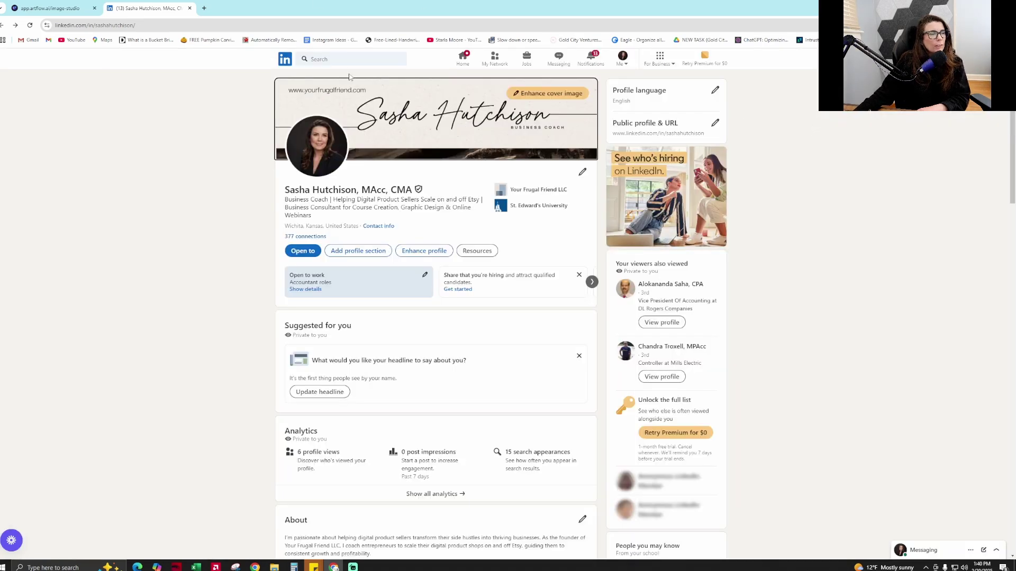
Look through the LinkedIn profile's analytics, about and experience sections, then close it and return to Artflow
scroll(576, 145, "down", 2)
scroll(577, 144, "down", 4)
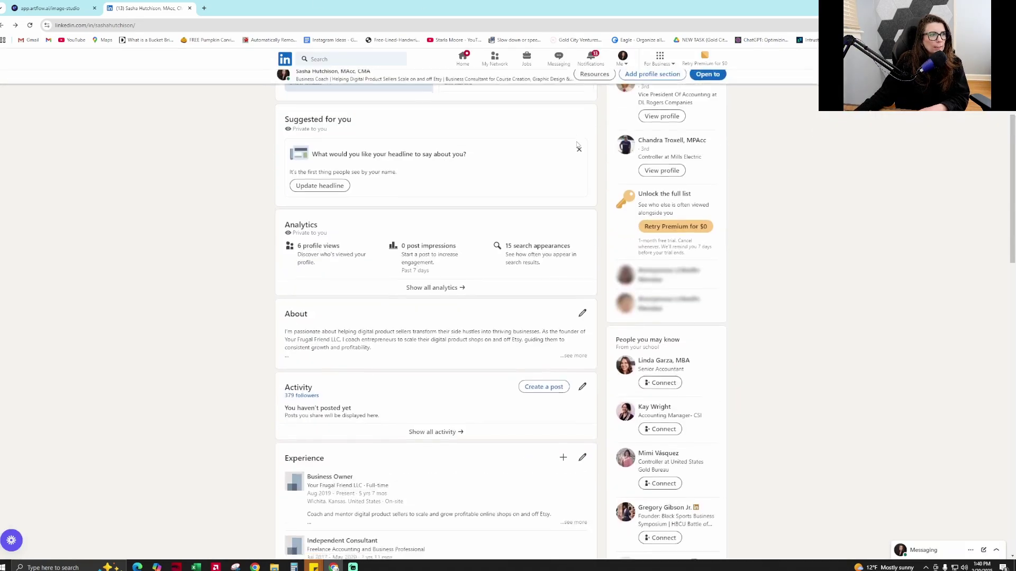
scroll(577, 141, "up", 1)
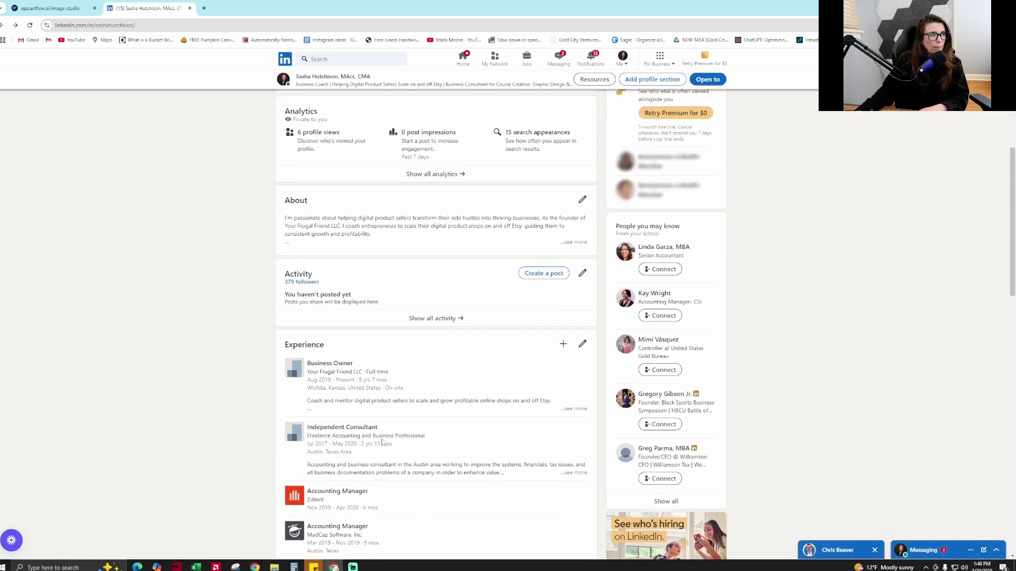
scroll(382, 439, "up", 5)
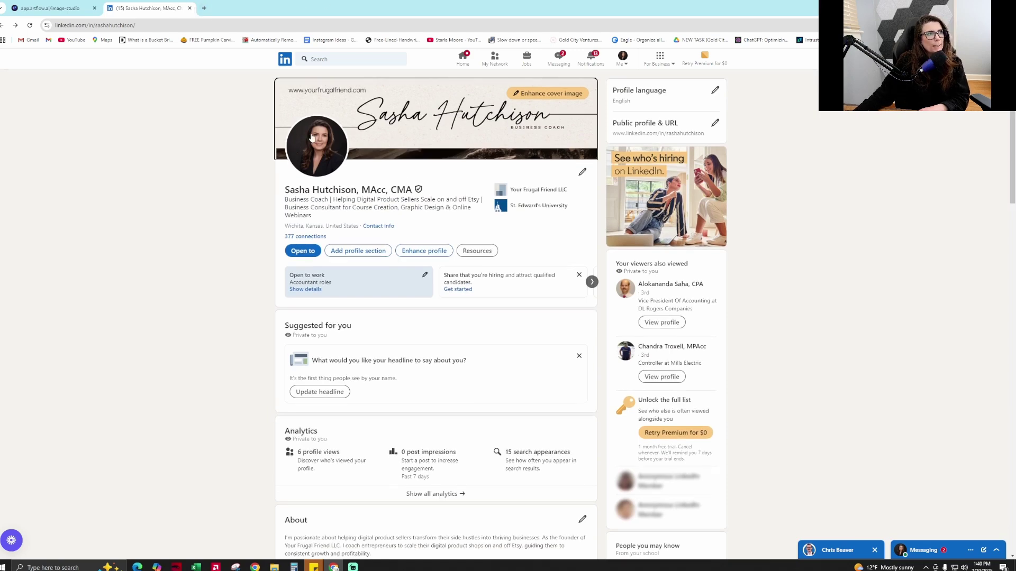
left_click(189, 9)
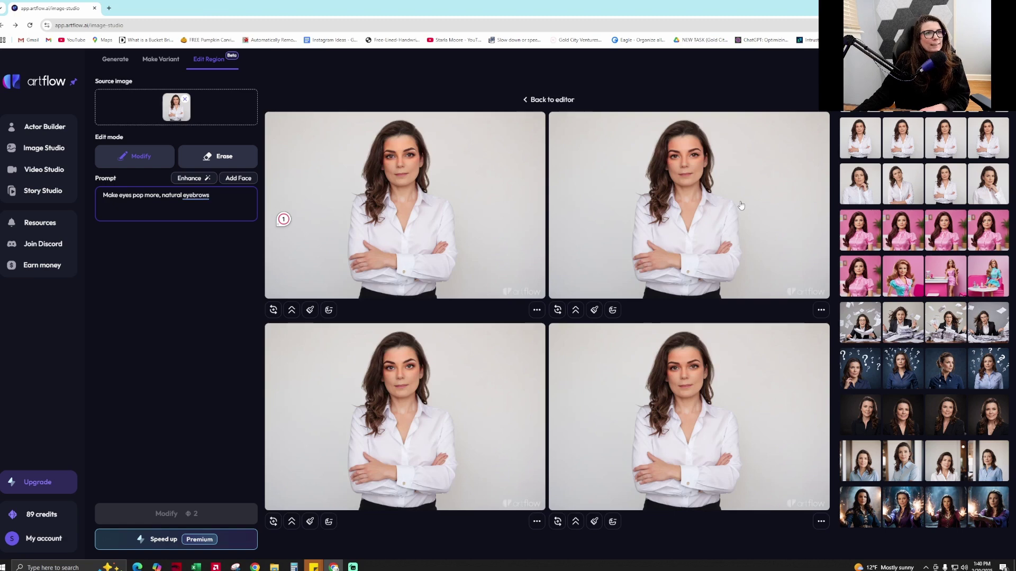
Examine the modified eye results, then view individual portraits from the vertical office batch with blue and white shirts
left_click(741, 205)
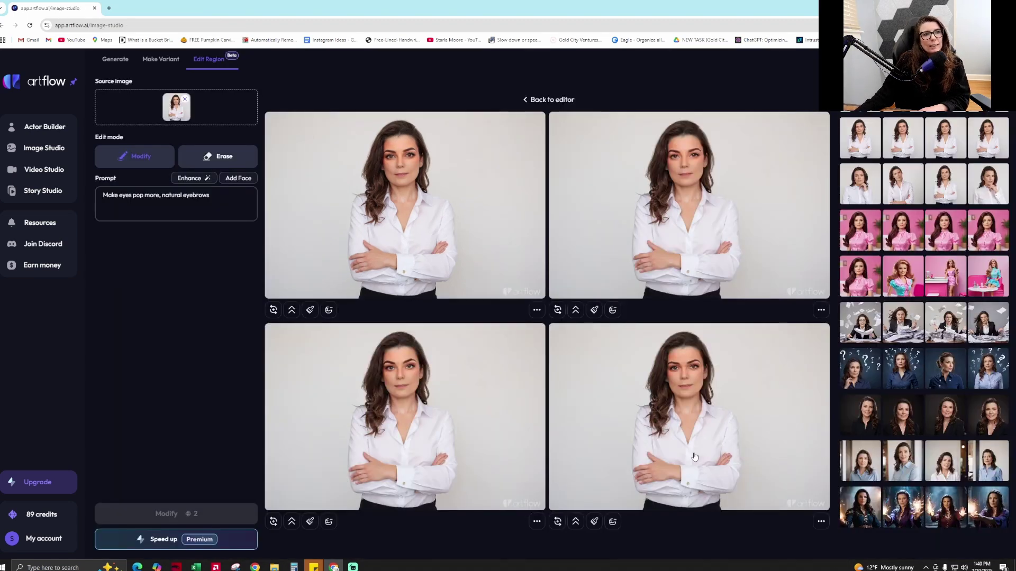
left_click(903, 460)
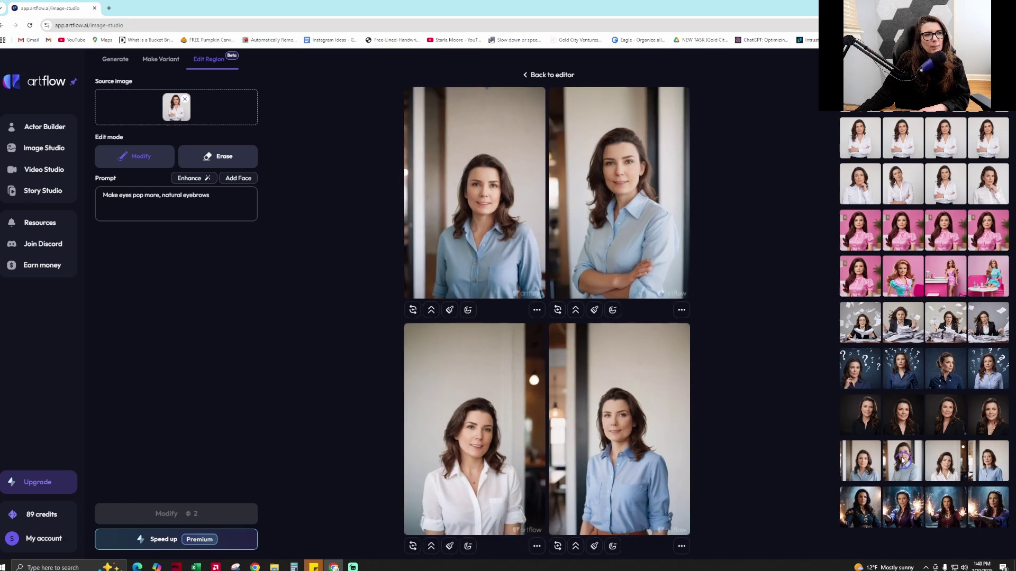
left_click(949, 464)
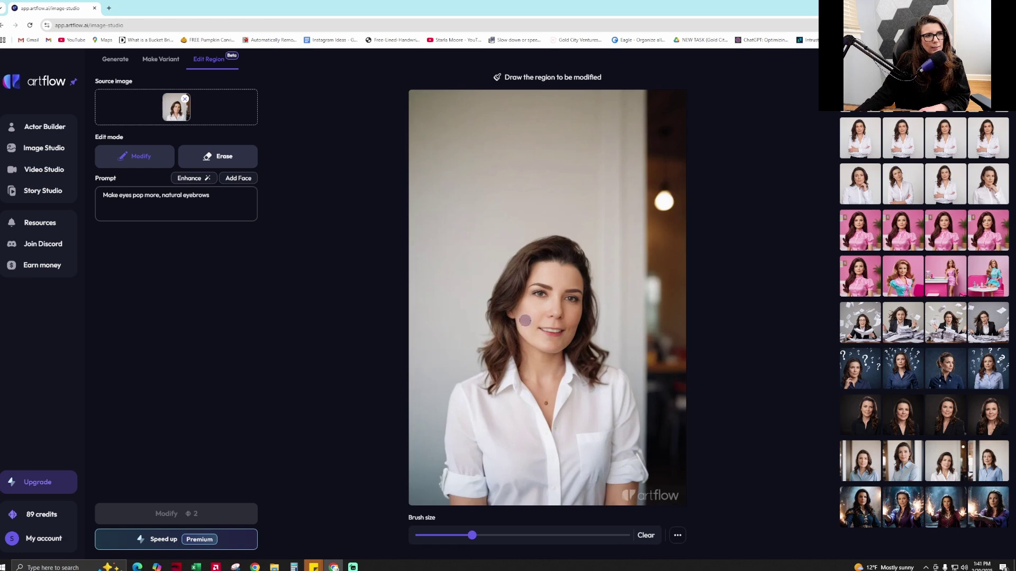
left_click(862, 460)
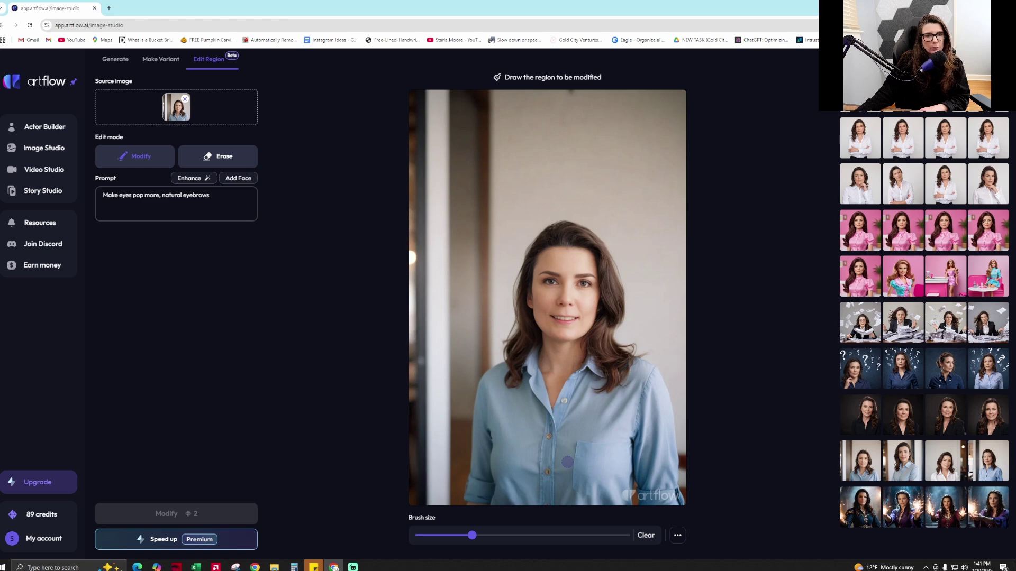
left_click(975, 465)
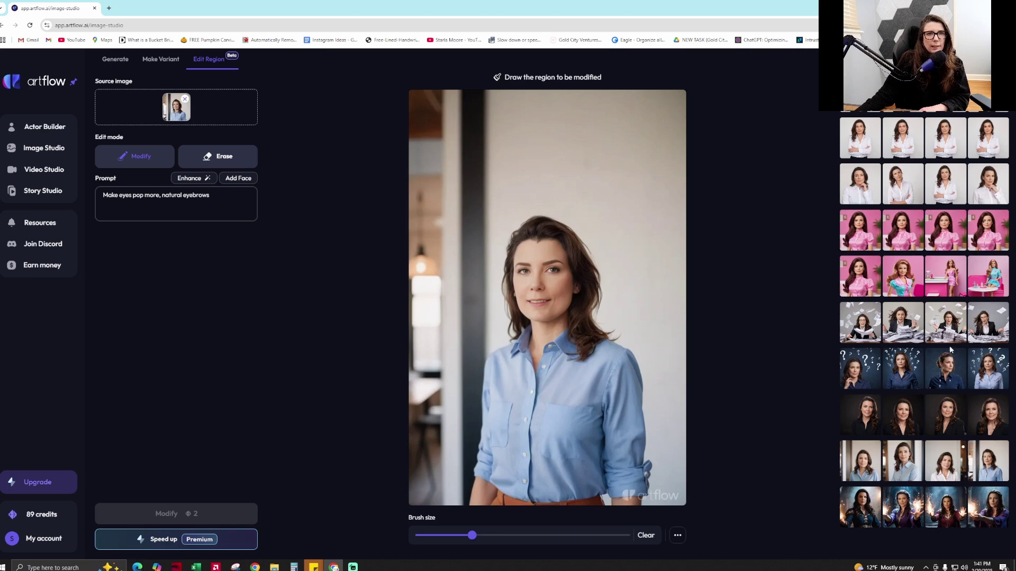
View the hand-on-chin and tilted-head white-shirt portraits, then compare the dark-background headshots
left_click(988, 188)
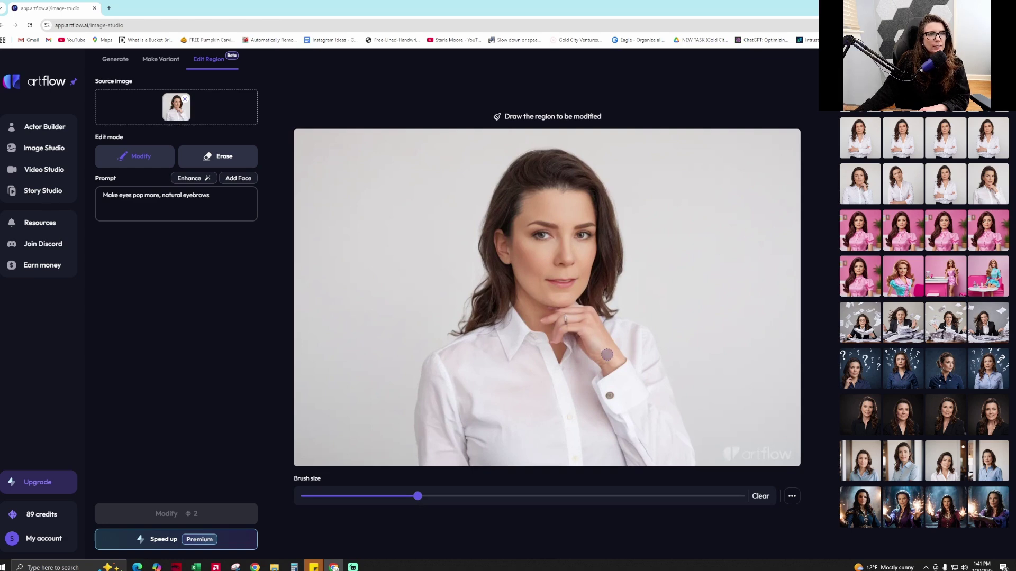
left_click(904, 185)
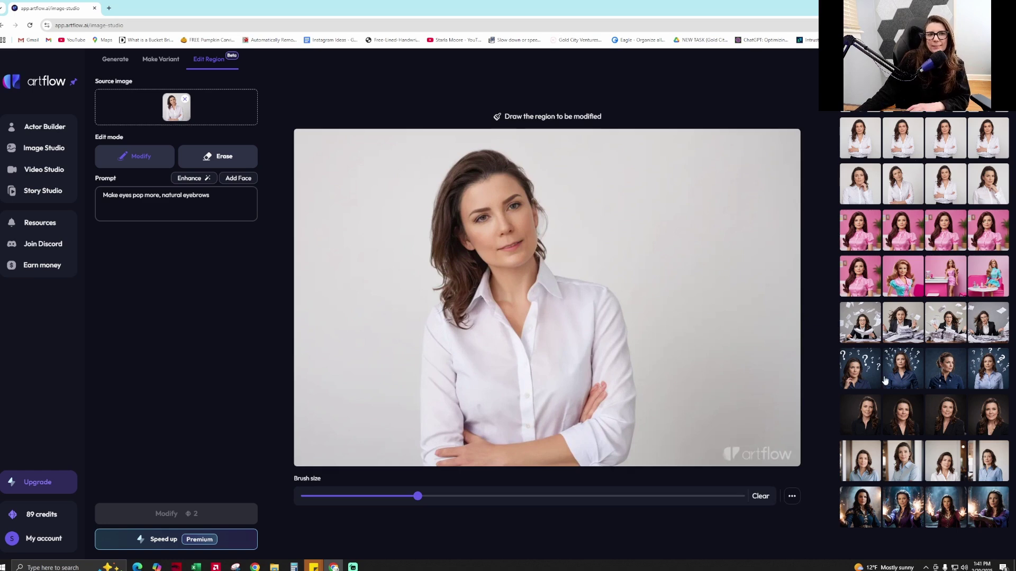
left_click(985, 420)
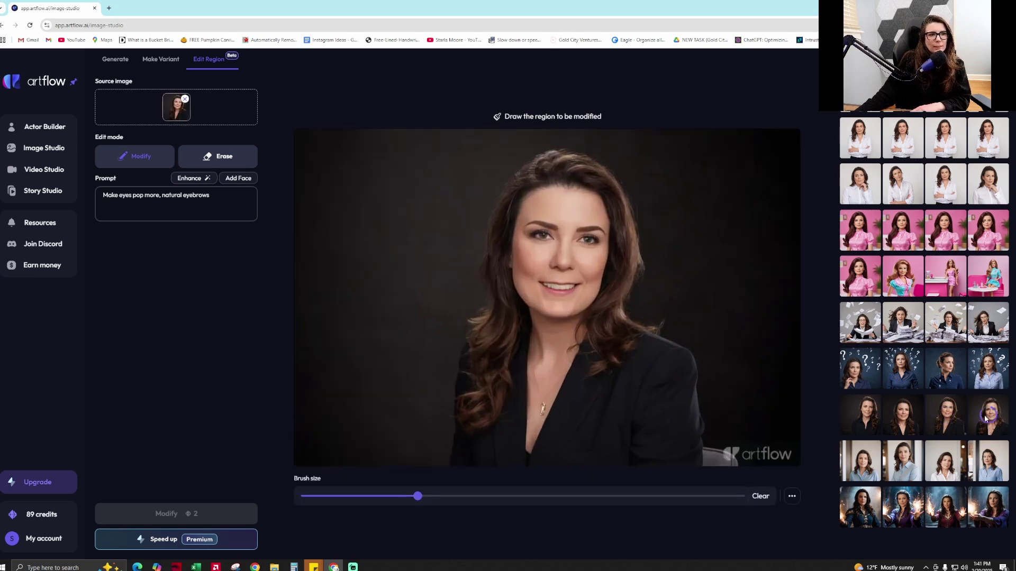
left_click(903, 418)
left_click(876, 425)
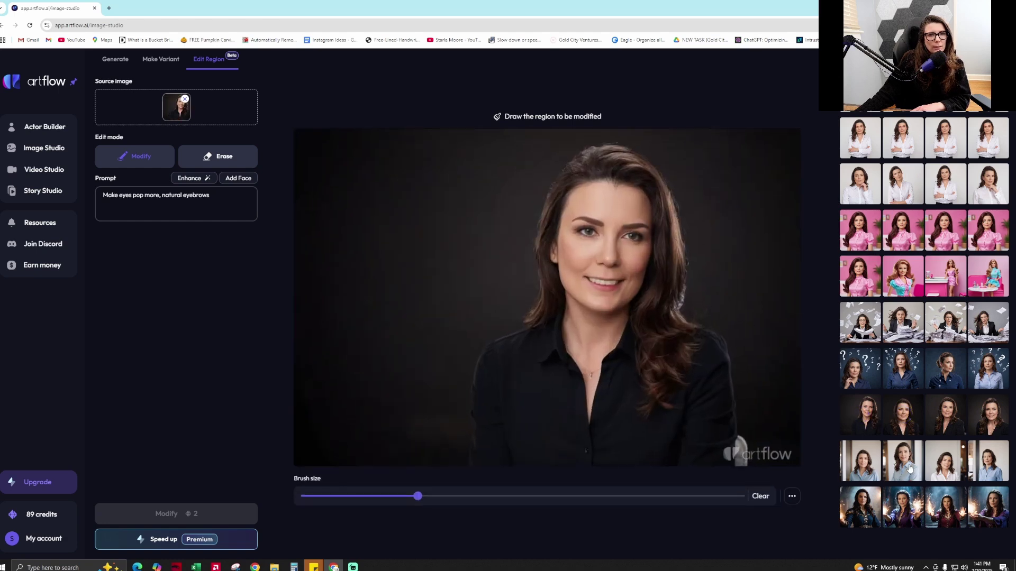
View the brunette Barbie doll, two question-mark portraits and two of the vertical office portraits for comparison
left_click(858, 232)
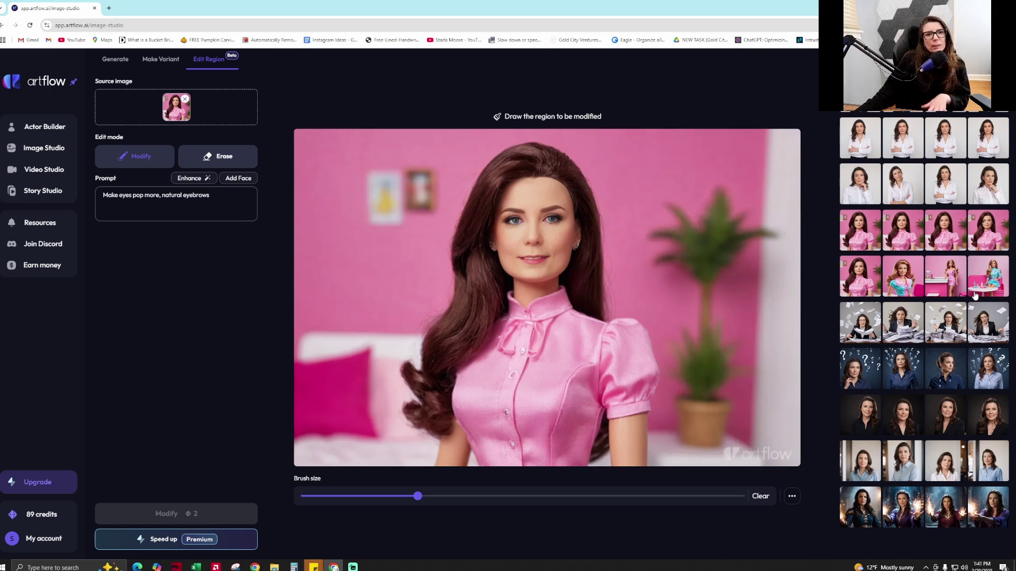
left_click(901, 367)
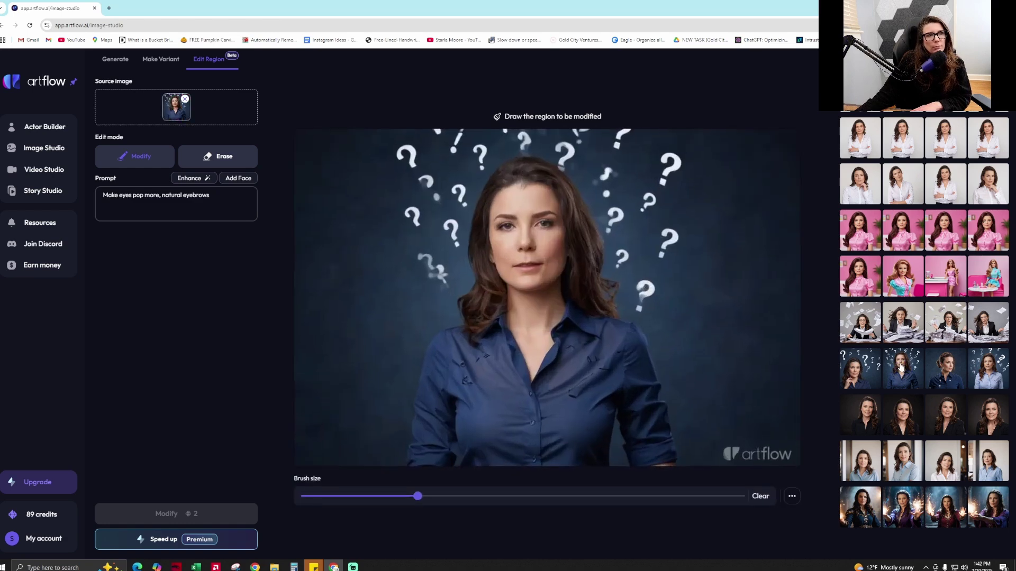
left_click(941, 368)
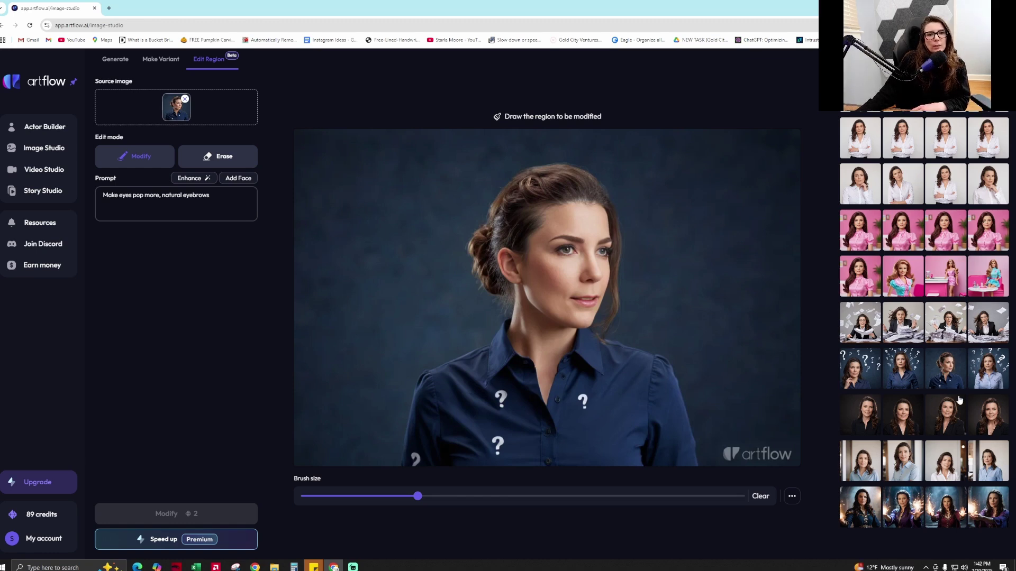
left_click(945, 452)
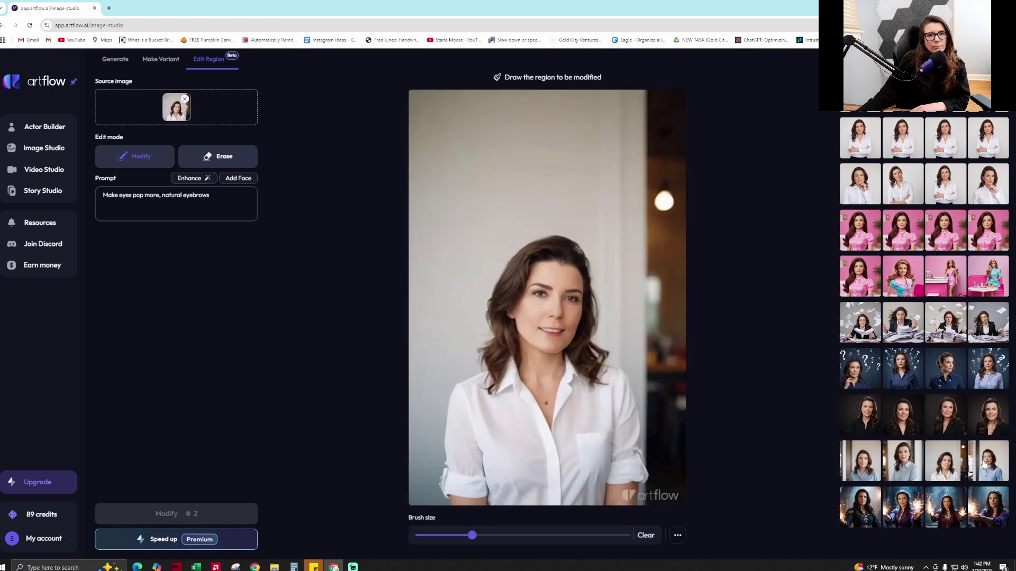
left_click(901, 468)
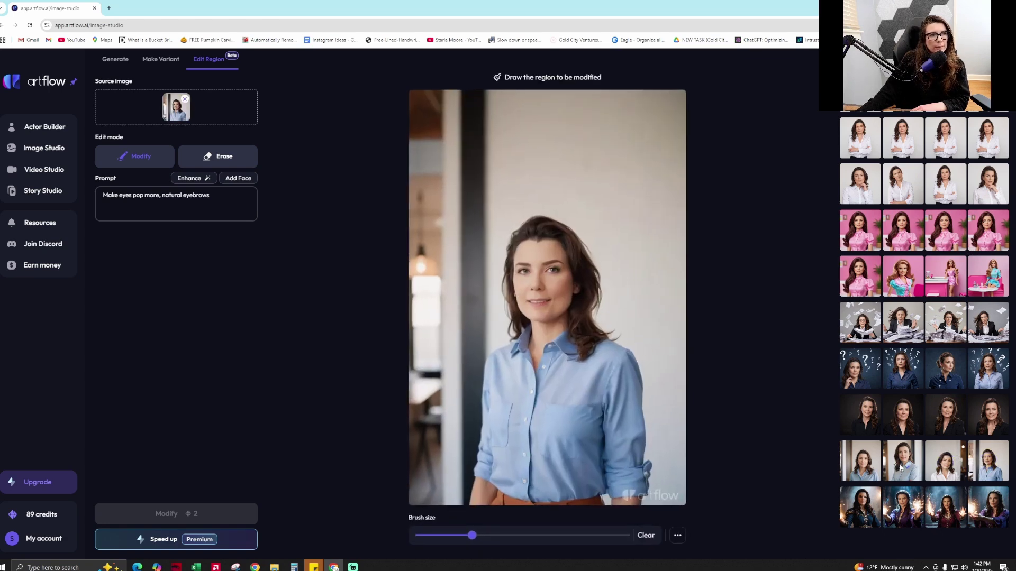
View two vertical office portraits in blue shirts and the fantasy portrait holding a flame
left_click(901, 469)
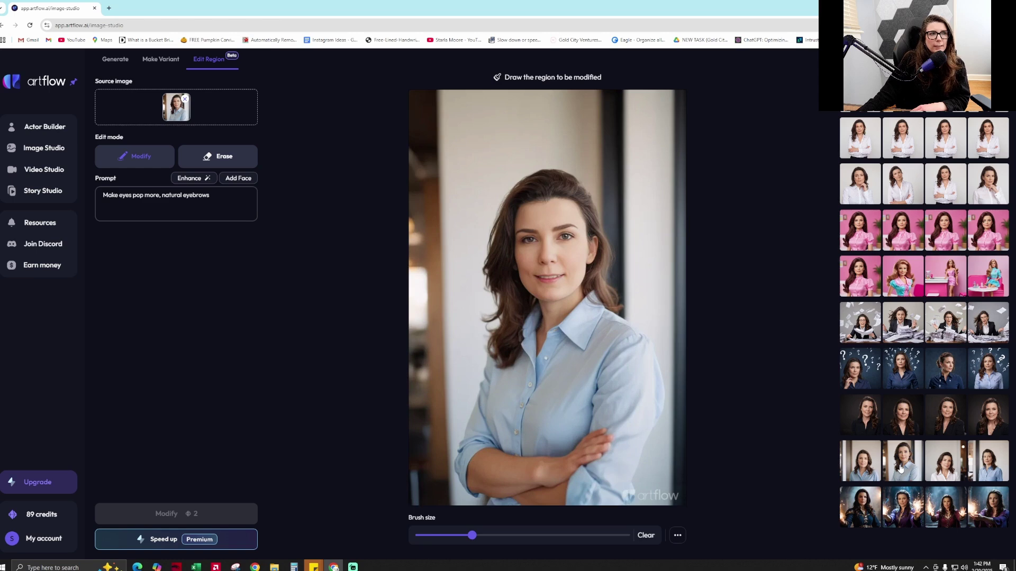
left_click(861, 460)
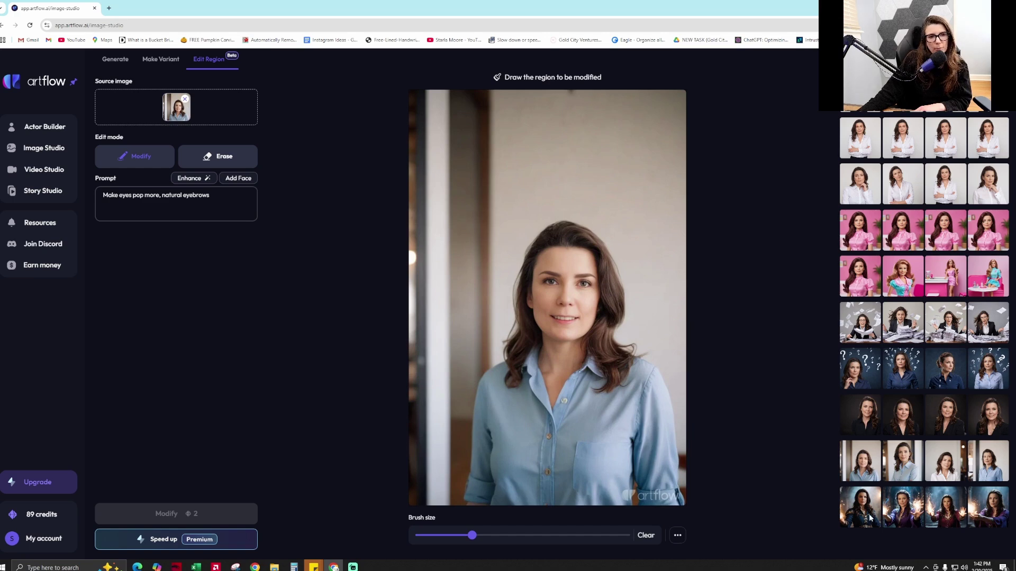
left_click(895, 511)
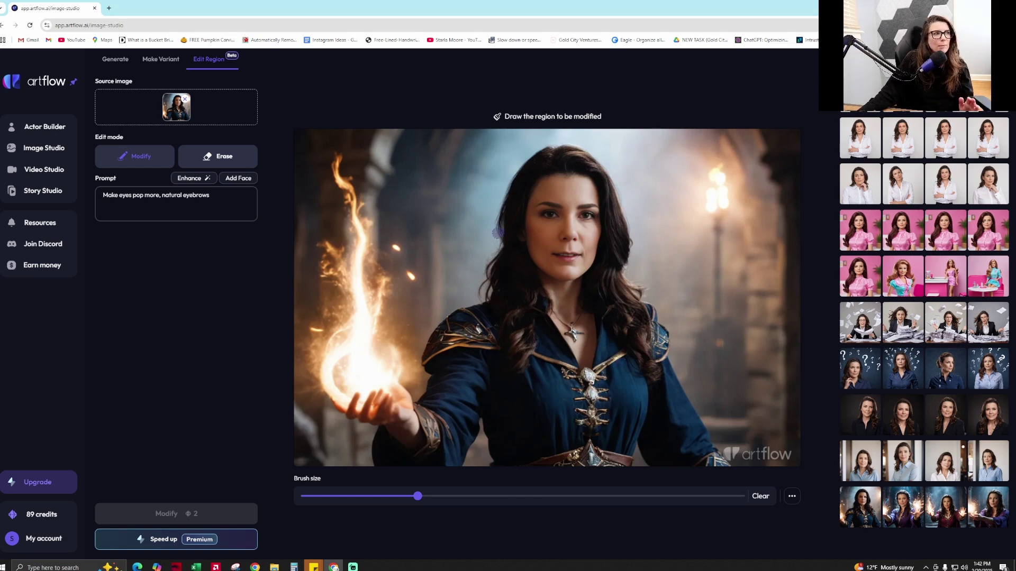
Start a new image from the Image Studio gallery and switch from region editing to Generate mode
left_click(61, 150)
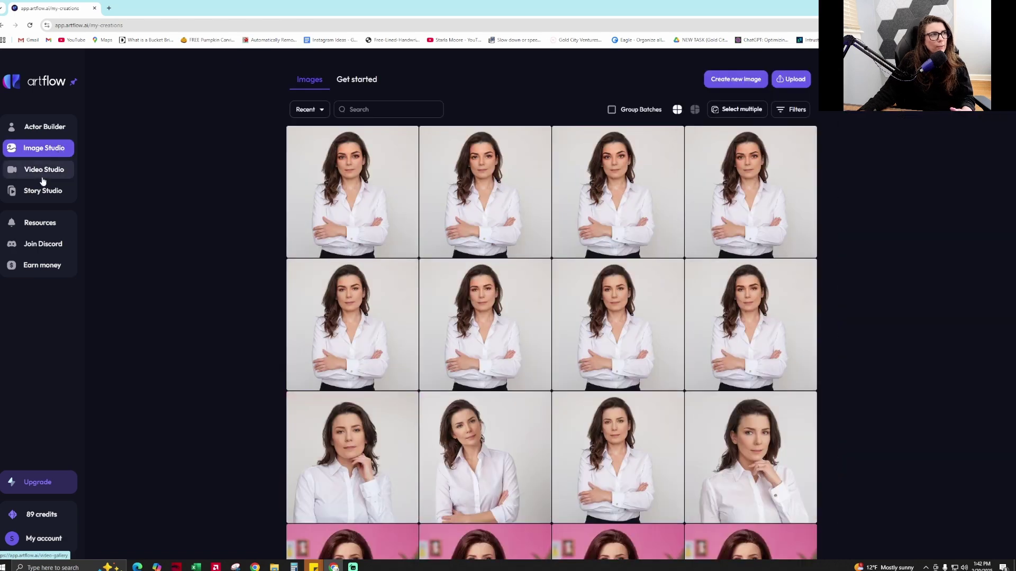
left_click(751, 79)
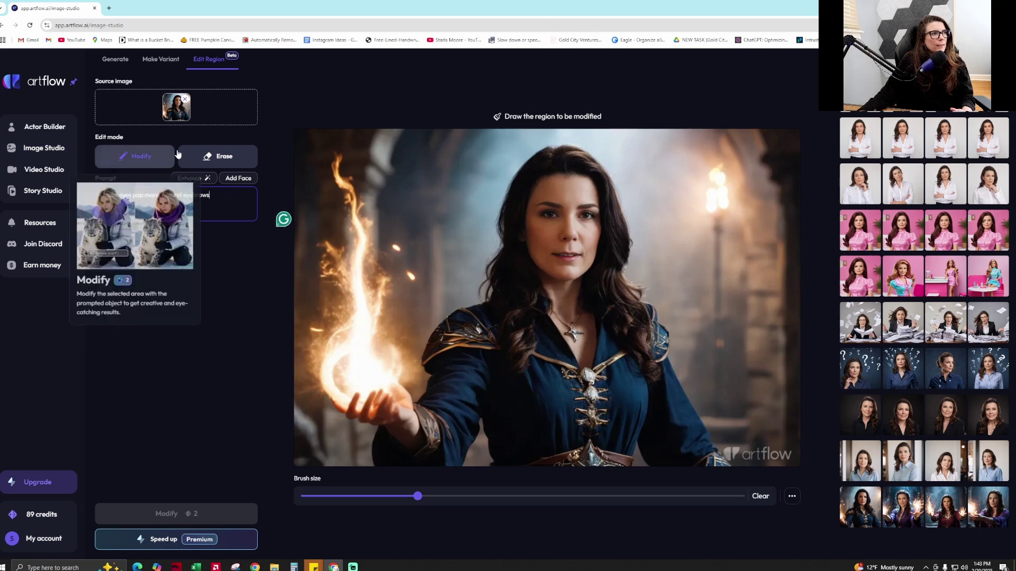
left_click(162, 62)
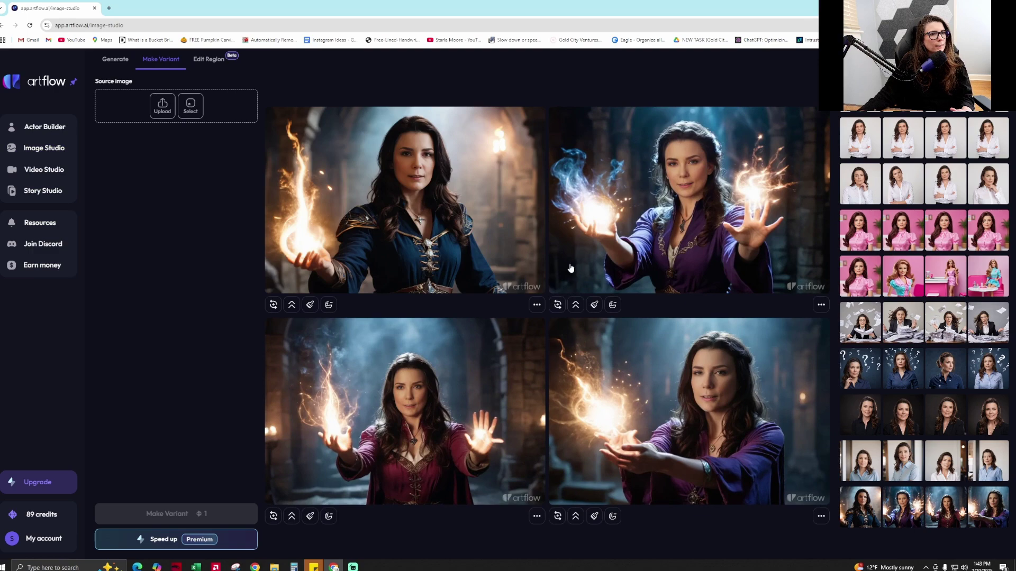
left_click(123, 62)
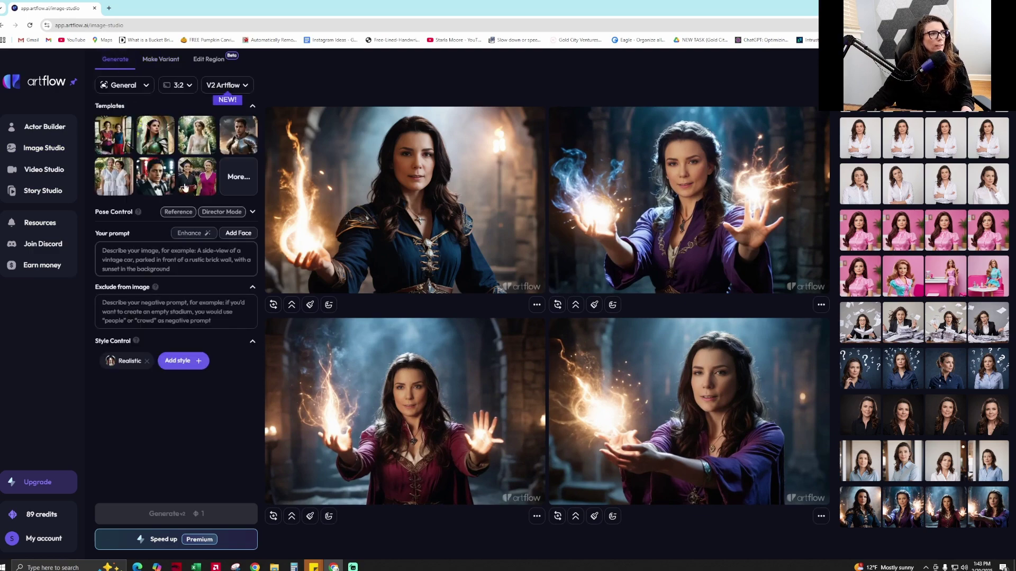
Browse the full template library and apply the Ancient Spell template
left_click(250, 176)
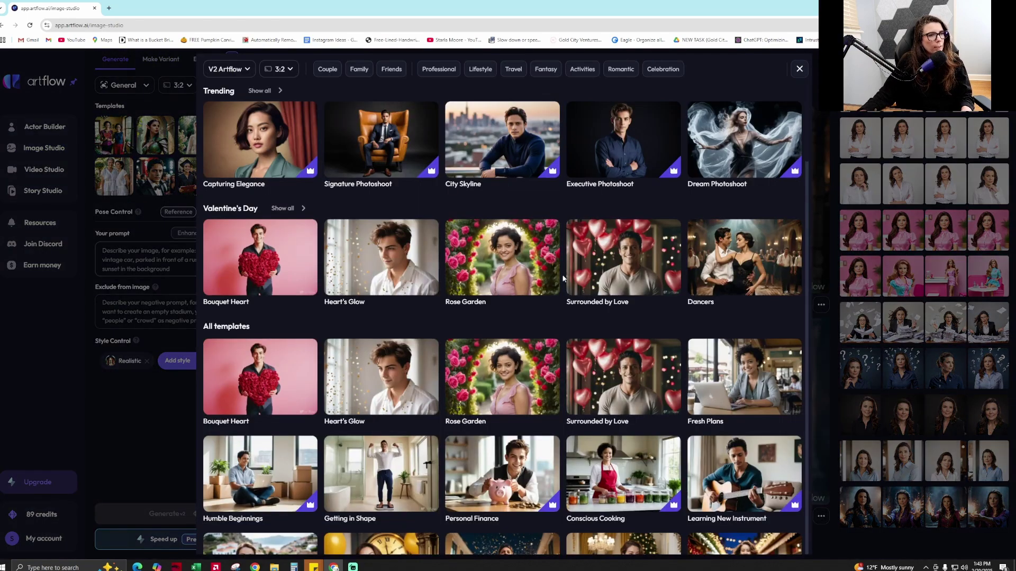
scroll(561, 286, "down", 5)
scroll(560, 288, "down", 12)
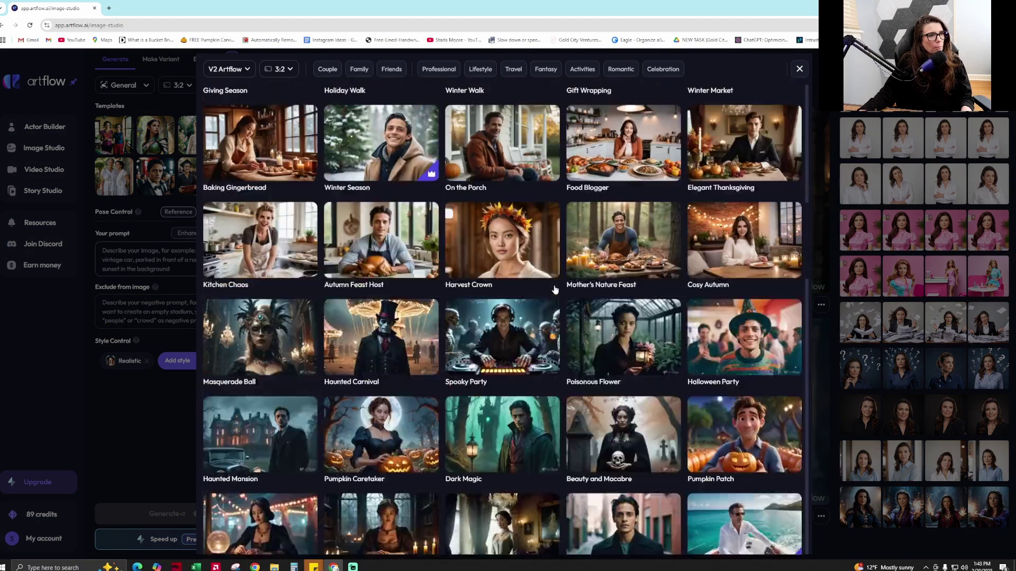
scroll(554, 287, "up", 3)
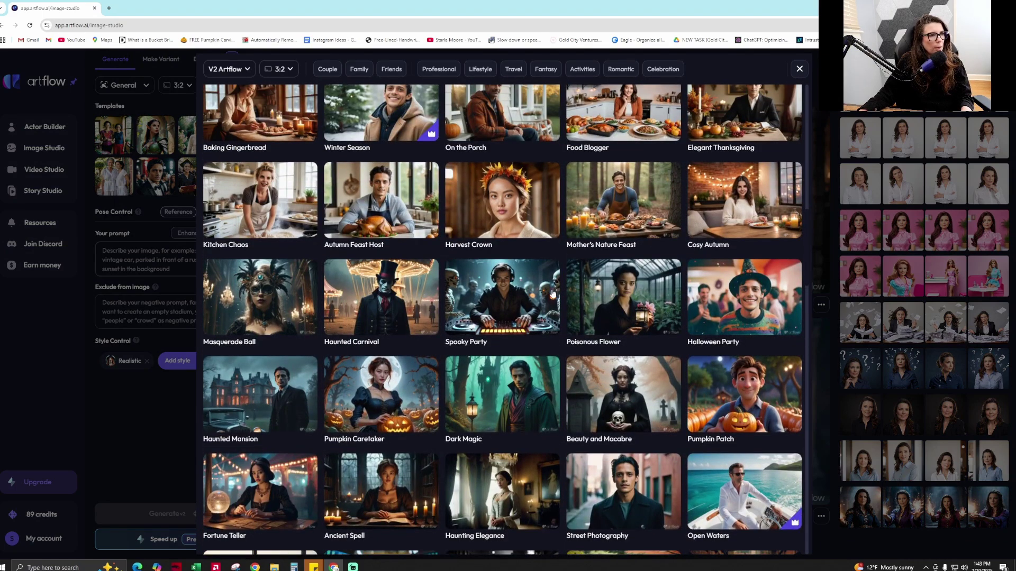
scroll(553, 292, "down", 4)
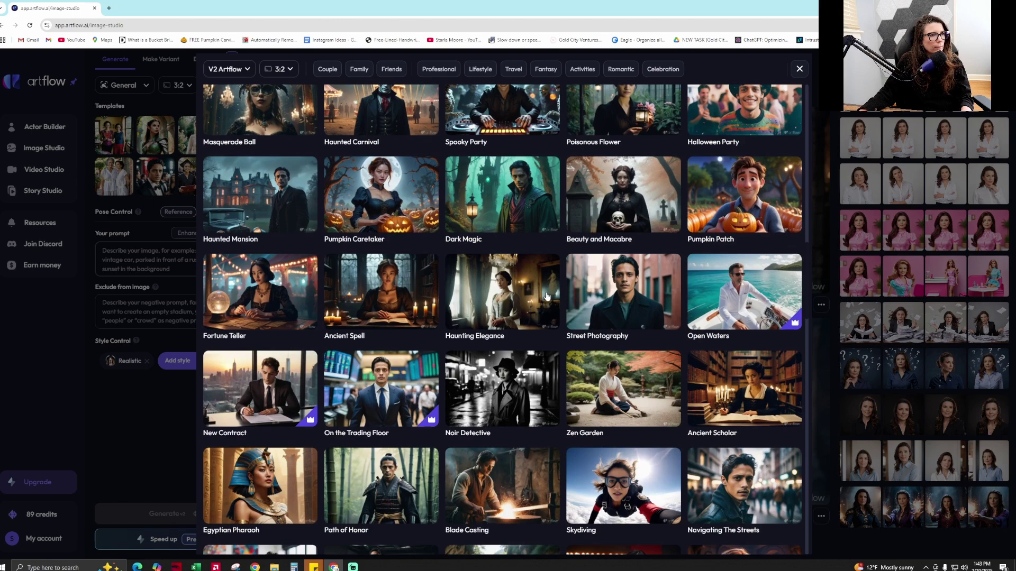
left_click(367, 294)
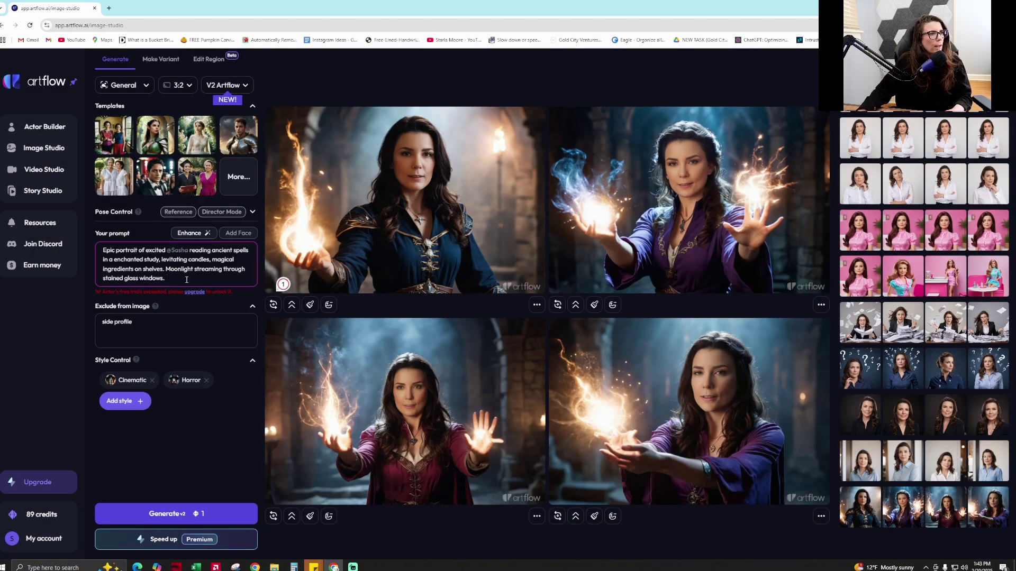
Replace "Epic portrait" at the start of the prompt with "Portrait"
key("ctrl+a")
left_click(221, 281)
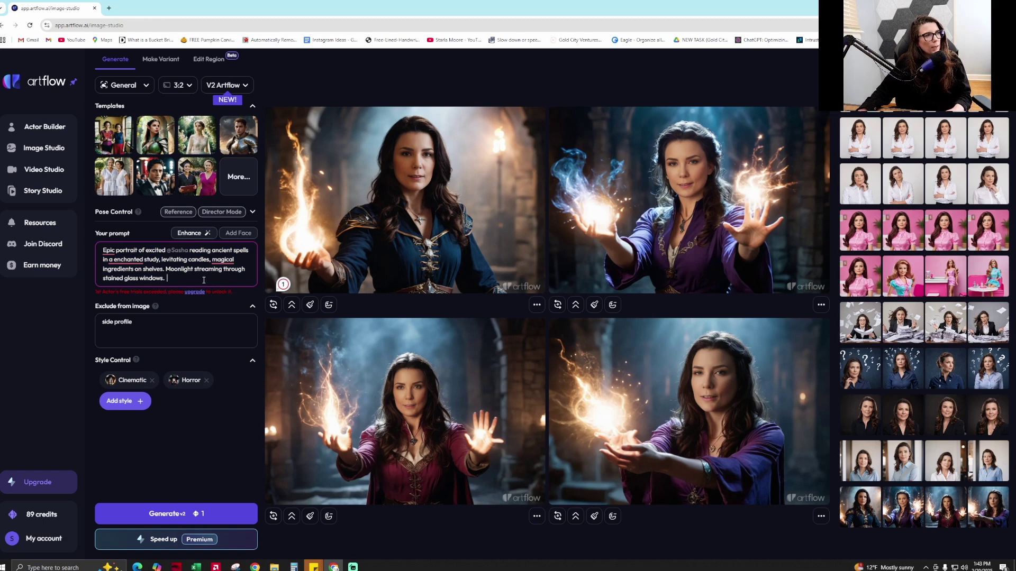
left_click_drag(137, 251, 89, 251)
type("Portair")
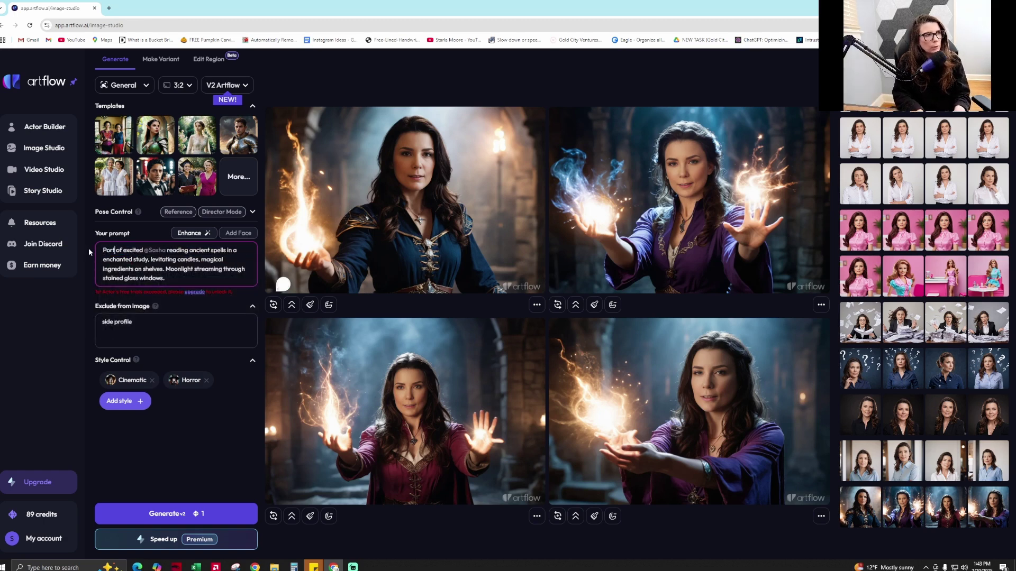
key("BackSpace")
type("tai")
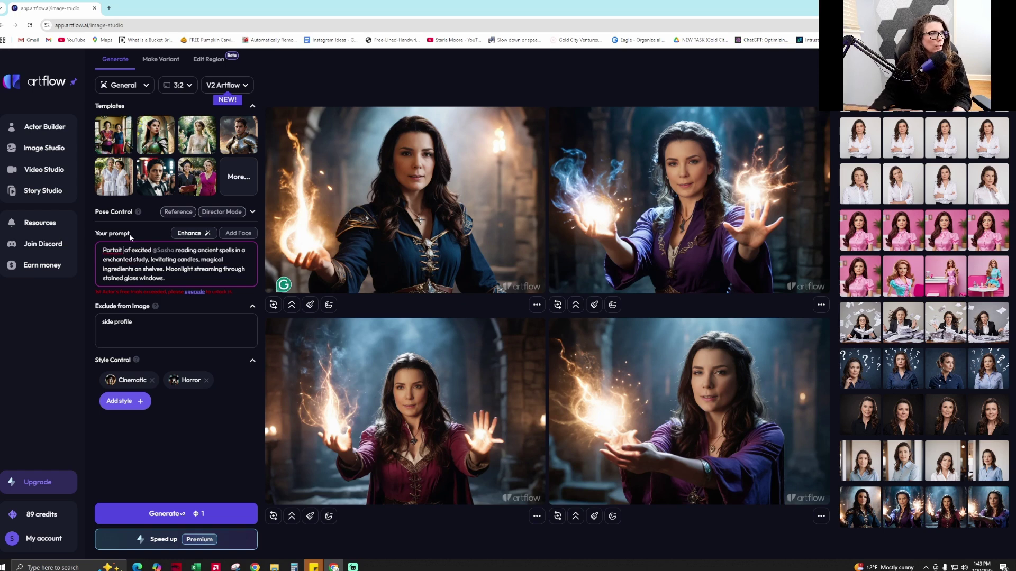
key("BackSpace")
key("BackSpace")
key("BackSpace")
key("BackSpace")
key("BackSpace")
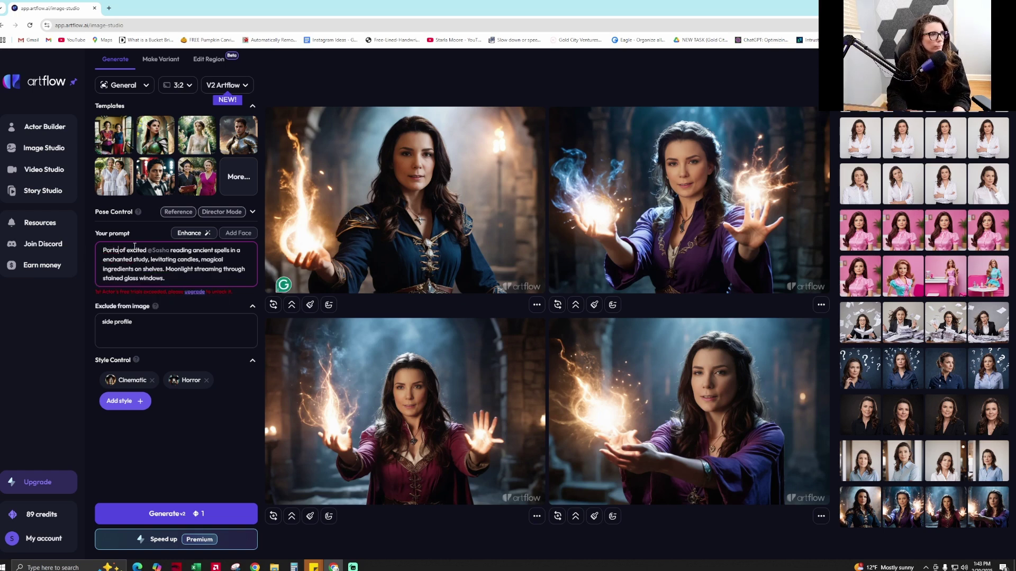
type("trait")
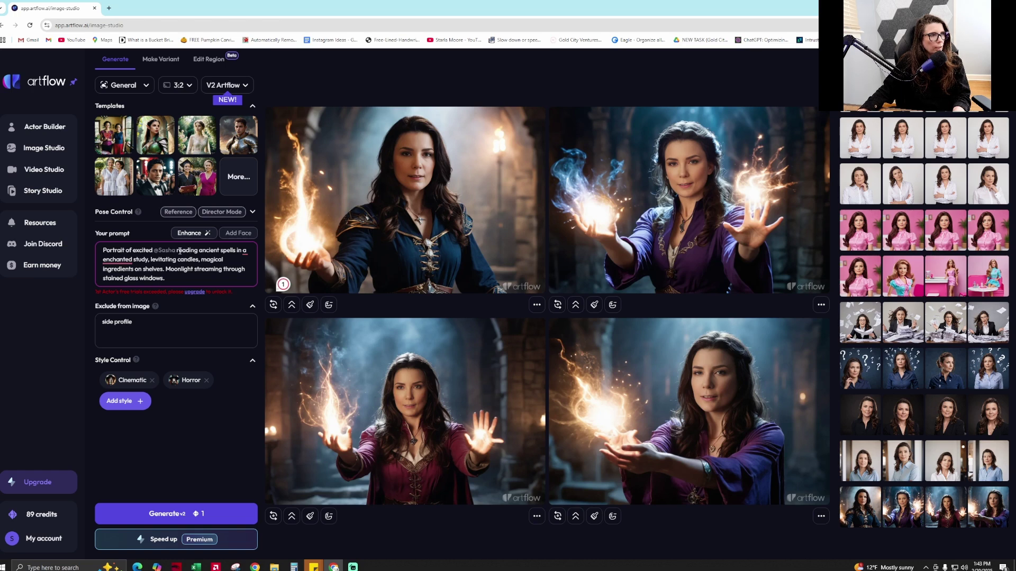
Replace the prompt text after the actor mention with "in a business casual setting. She is slightly smiling. White background."
left_click_drag(178, 251, 217, 279)
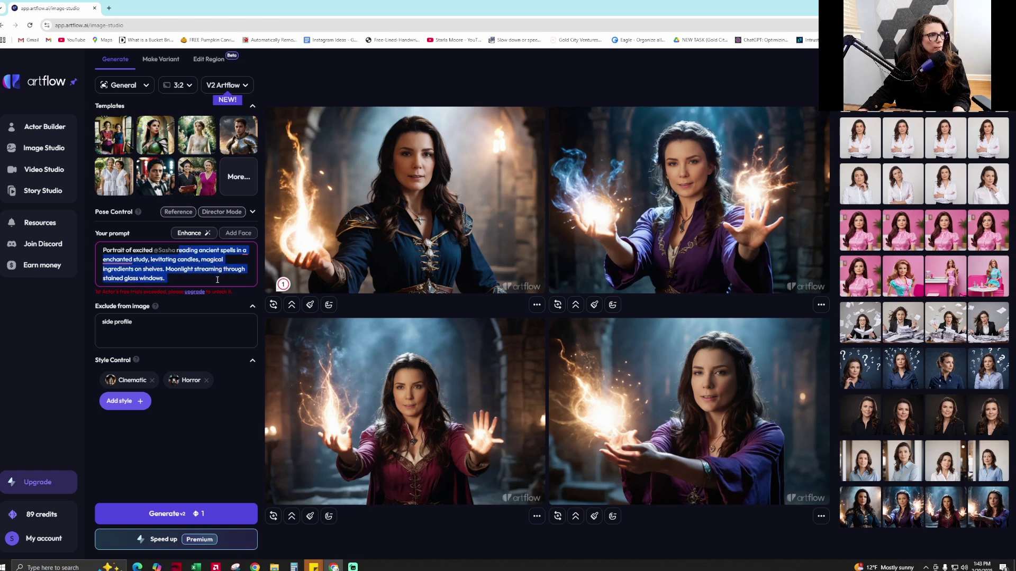
type("in a busines")
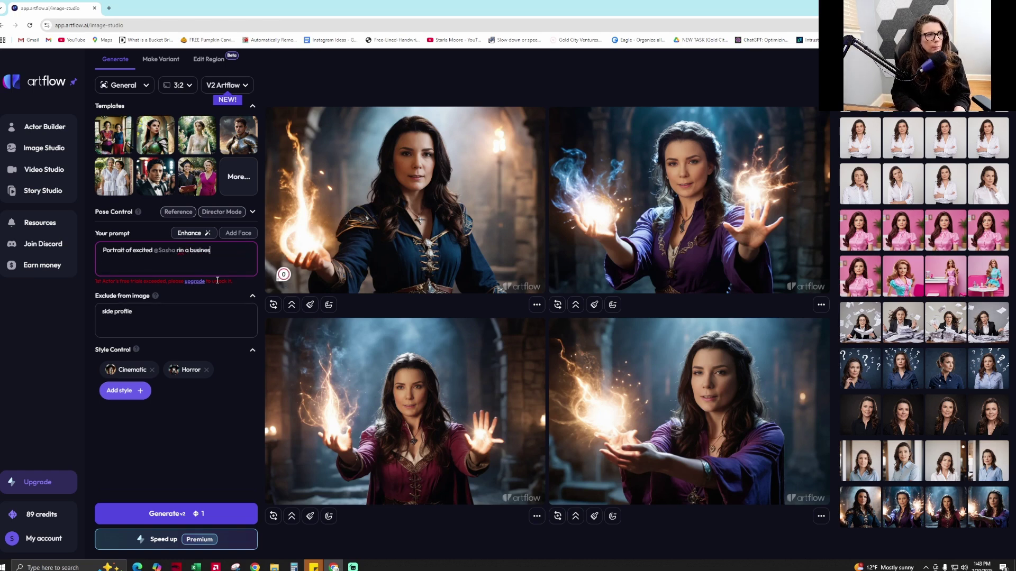
key("BackSpace")
key("BackSpace")
key("BackSpace")
key("BackSpace")
key("BackSpace")
key("BackSpace")
key("BackSpace")
key("BackSpace")
key("BackSpace")
key("BackSpace")
key("BackSpace")
key("BackSpace")
key("BackSpace")
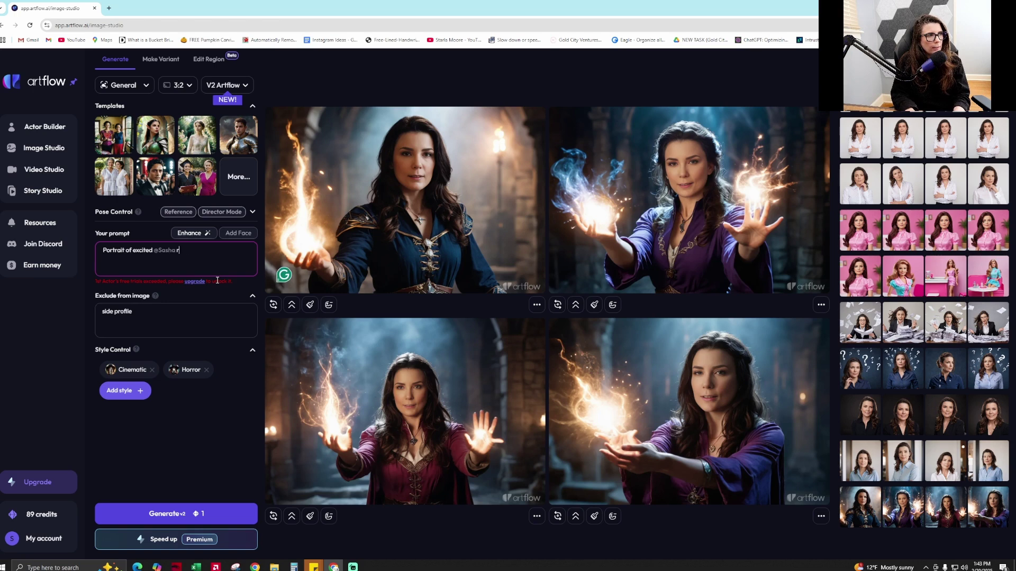
type("in a business casual ")
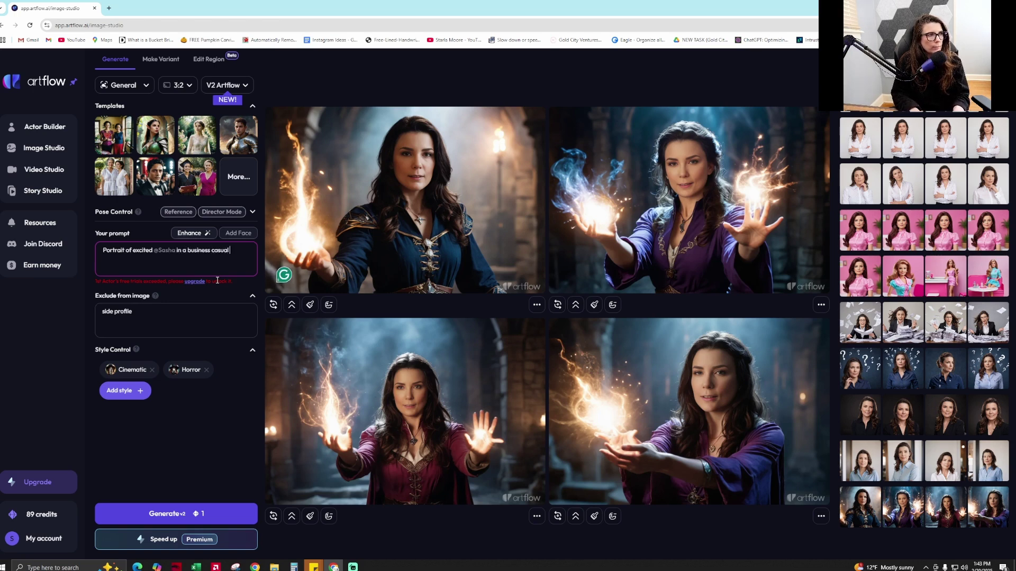
type("setting. She is slightly sm")
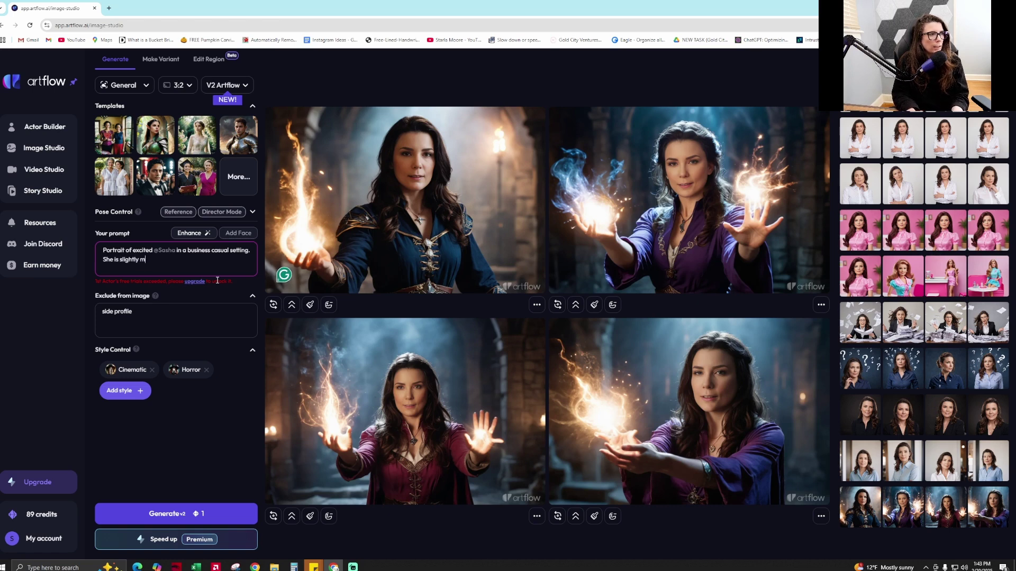
type("iling. White background.")
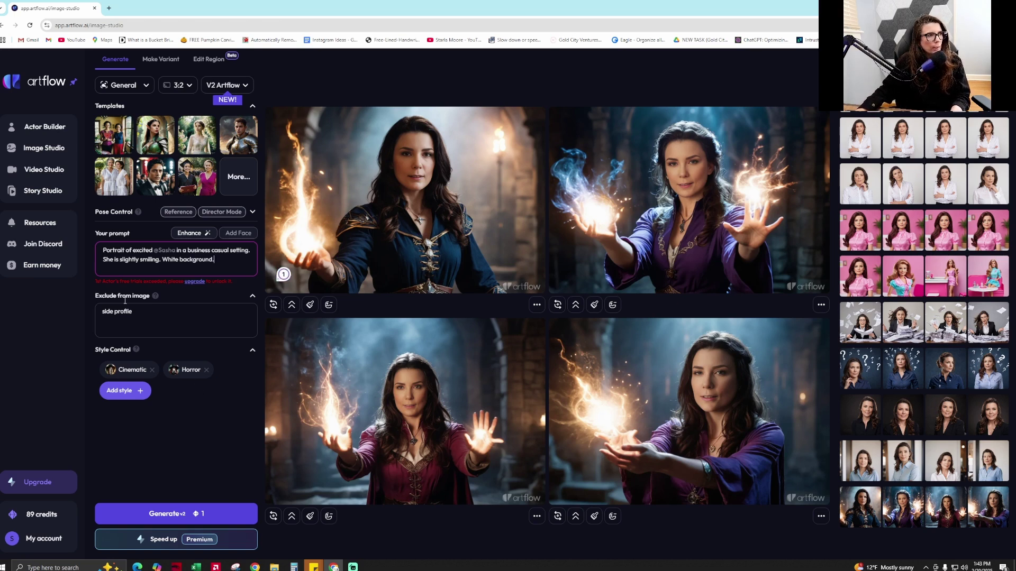
Try to generate the business casual portrait, then highlight the actor's free-trial notice and select the whole prompt text
left_click(175, 514)
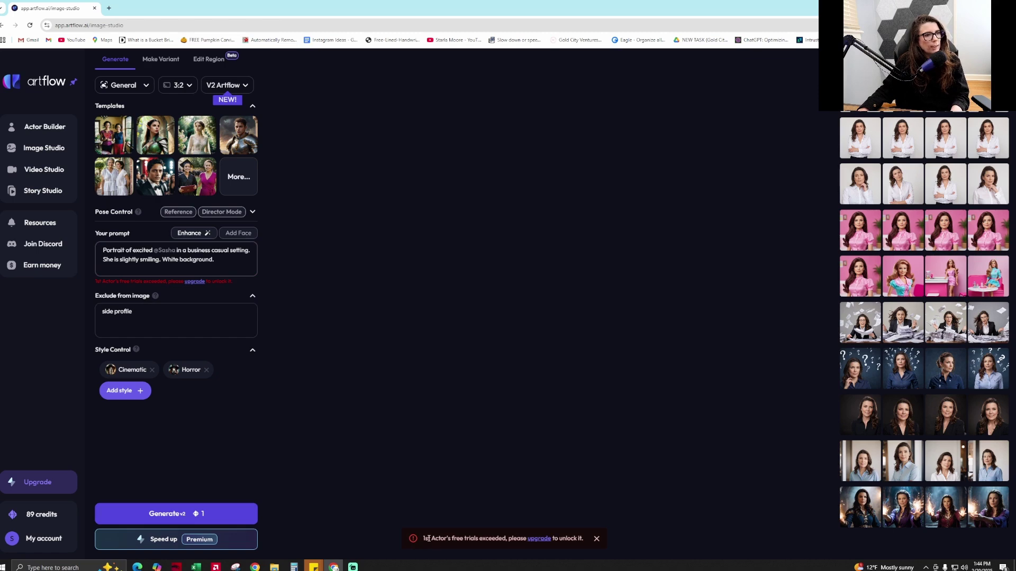
left_click_drag(428, 539, 508, 538)
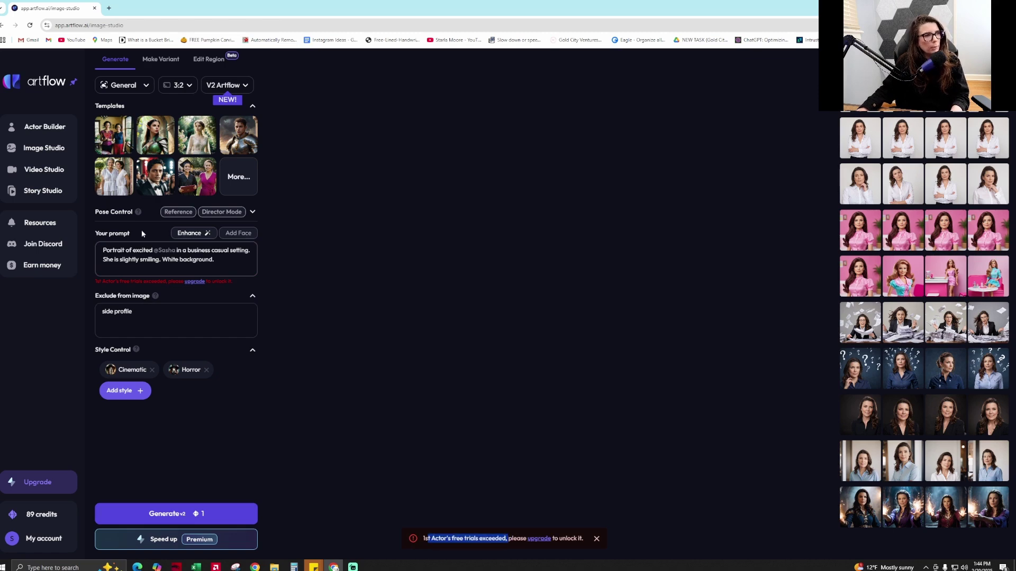
left_click_drag(217, 259, 82, 240)
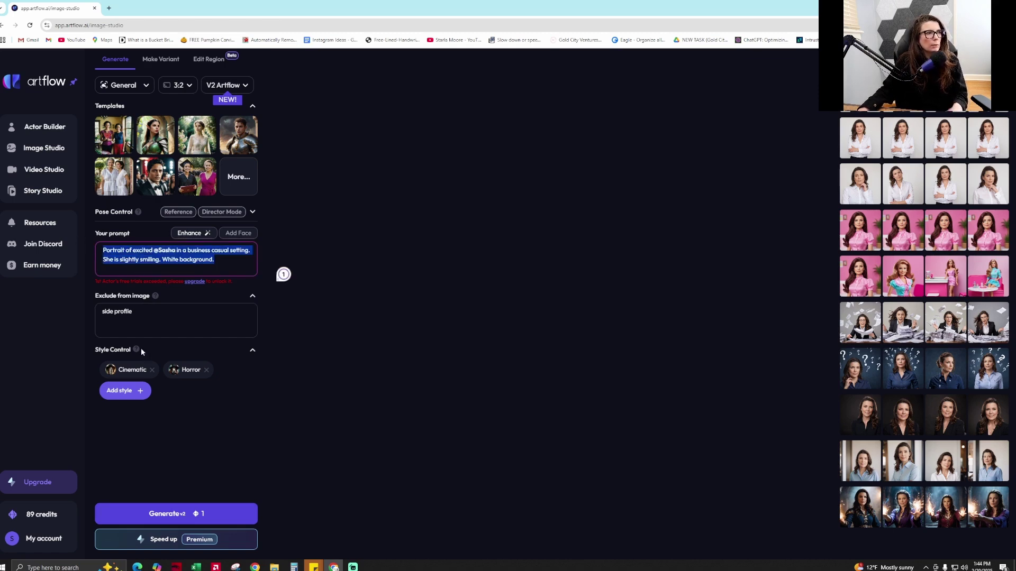